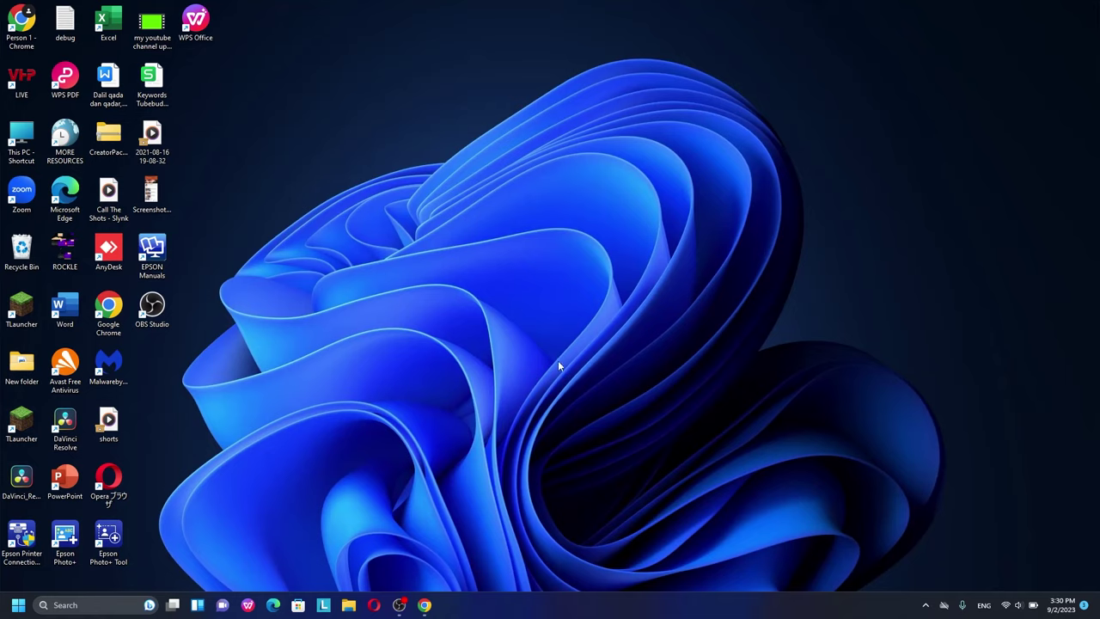
# Restore Chrome and open the 'Downloads for Minecraft Forge for Minecraft 1.20.1' result
pyautogui.click(424, 604)
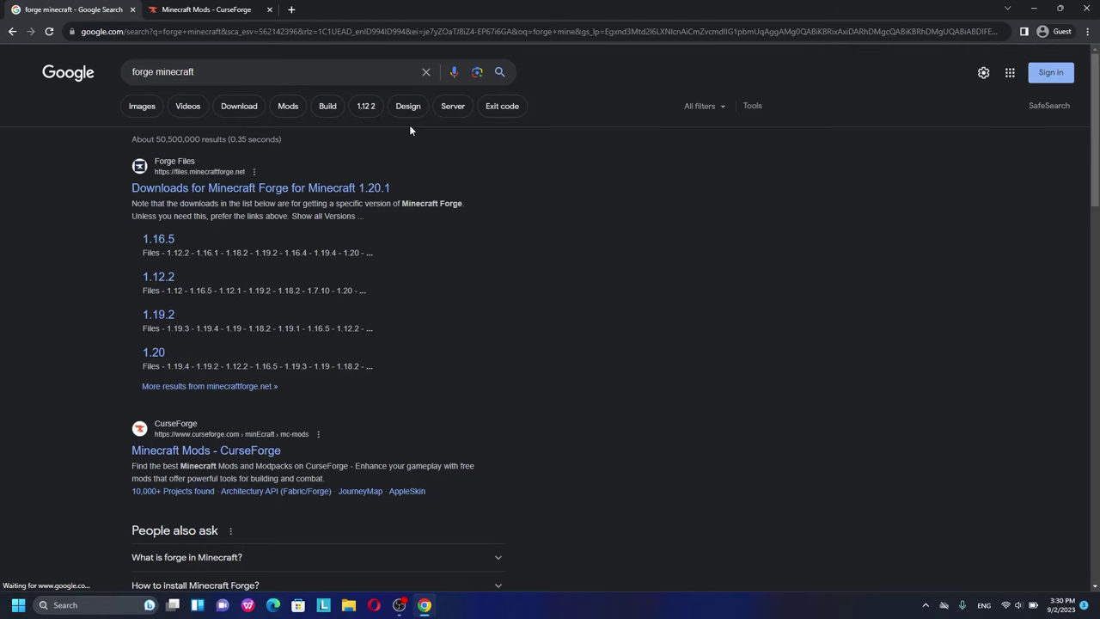
pyautogui.click(241, 191)
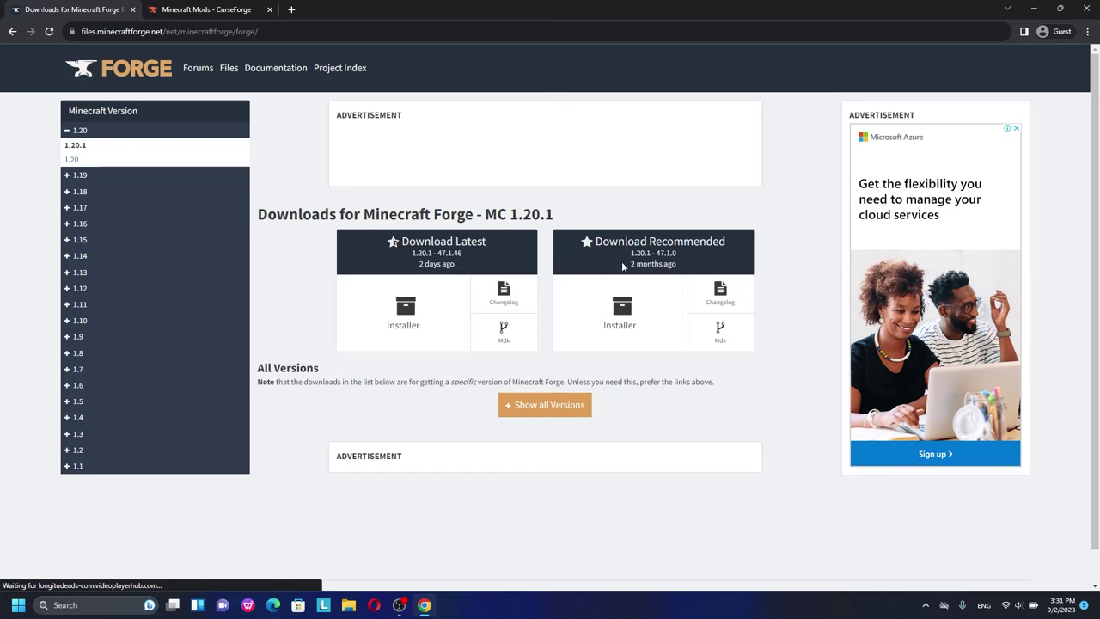
# Save forge-1.20.1-47.1.46-installer.jar into Downloads, then minimize Chrome
pyautogui.click(416, 317)
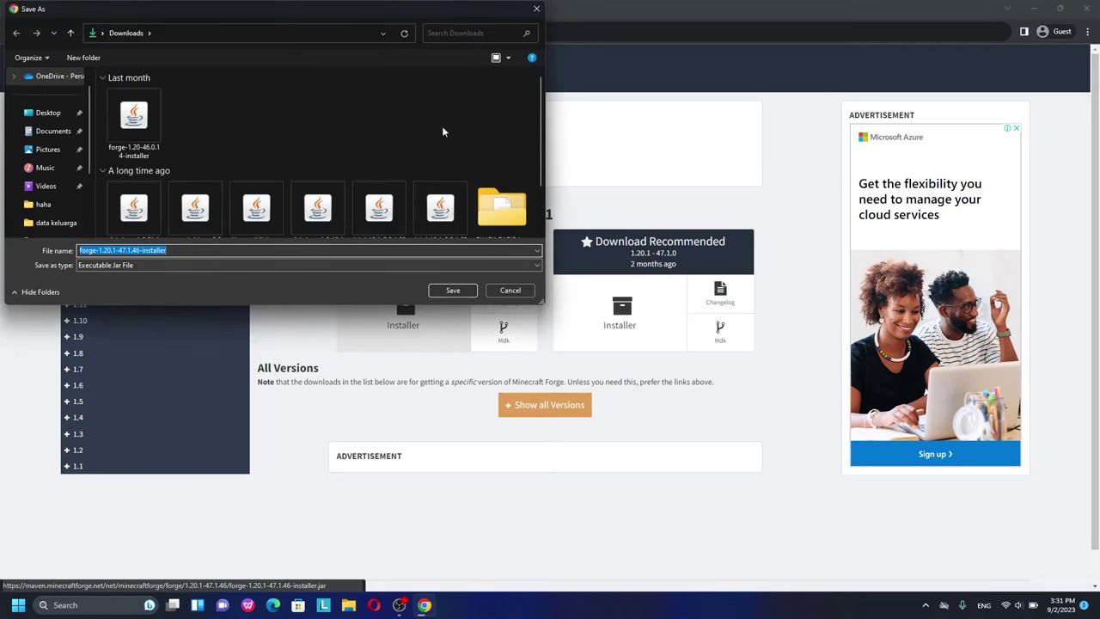
pyautogui.click(456, 291)
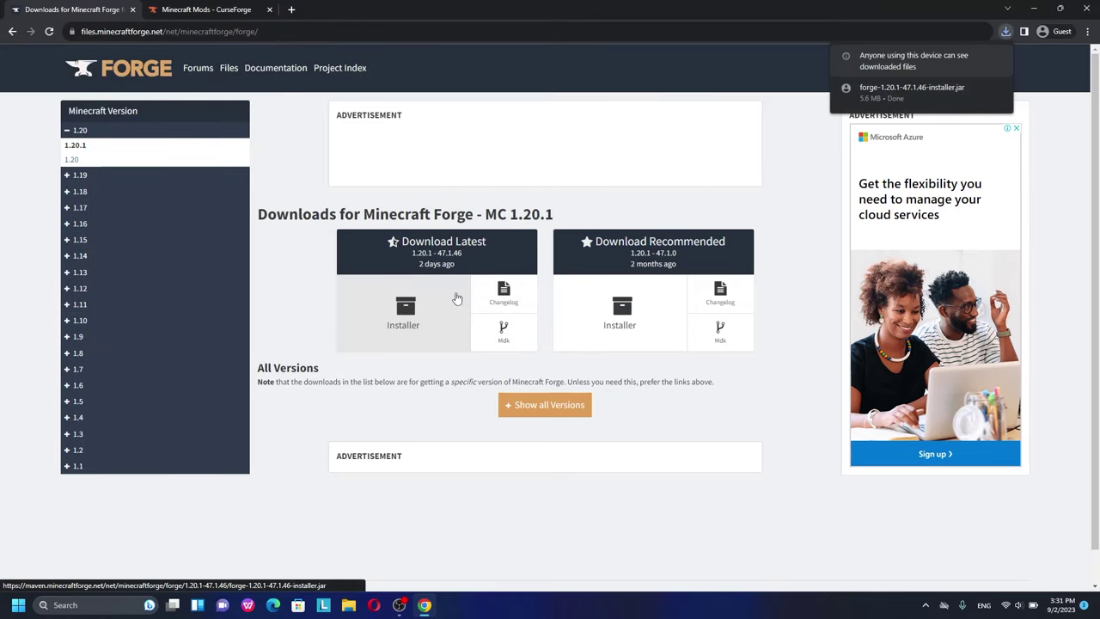
pyautogui.moveTo(890, 97)
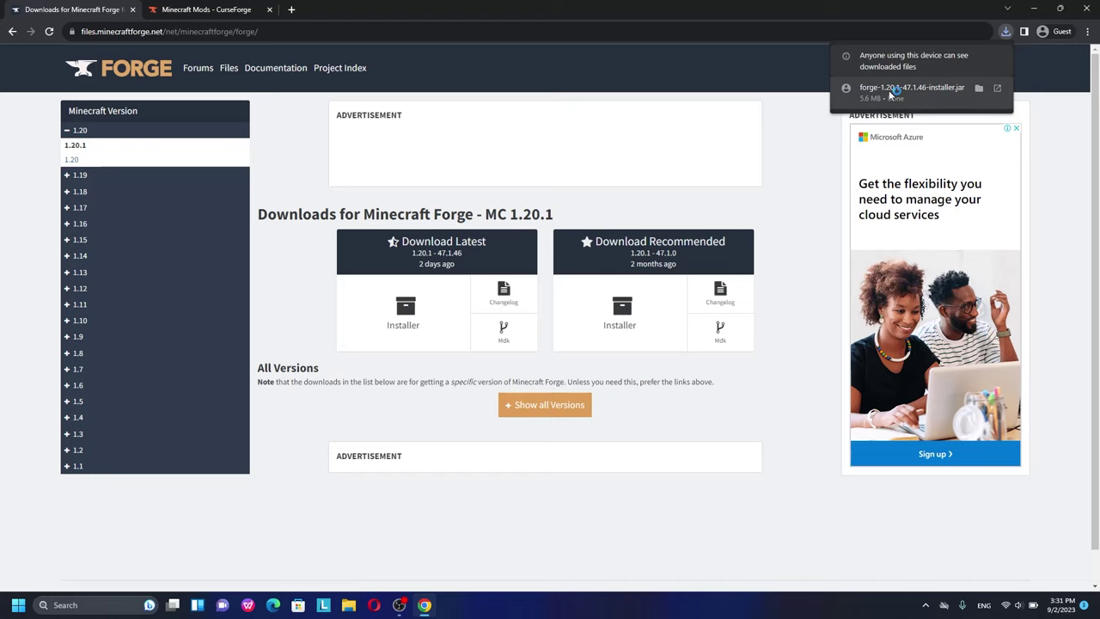
pyautogui.click(1033, 8)
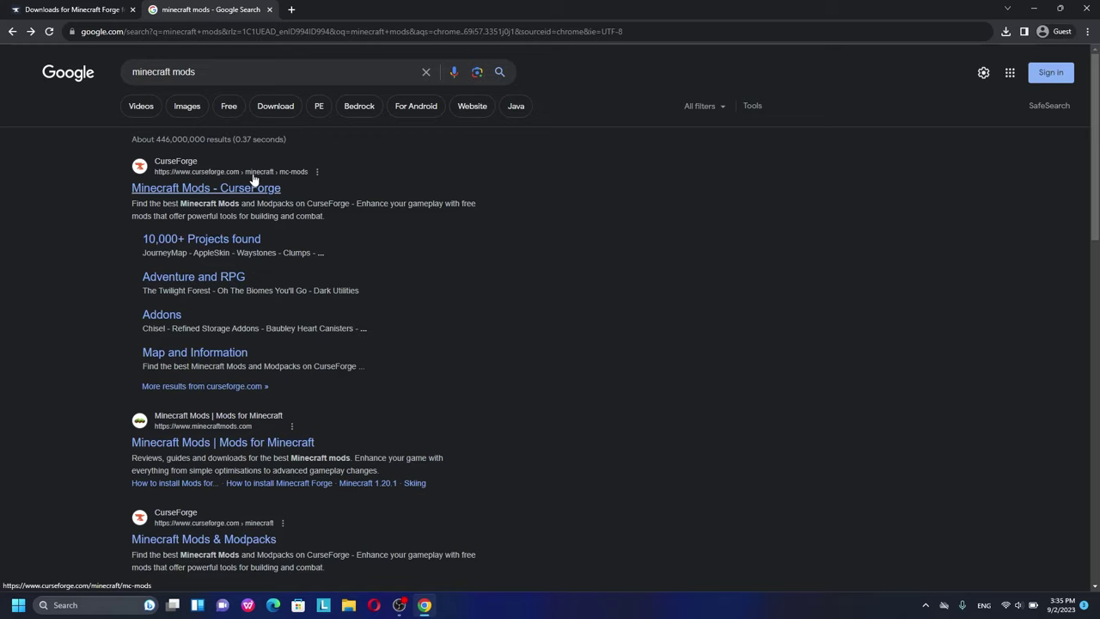
# Filter the CurseForge Minecraft mods listing to game version 1.20.1 and the Forge loader
pyautogui.click(204, 188)
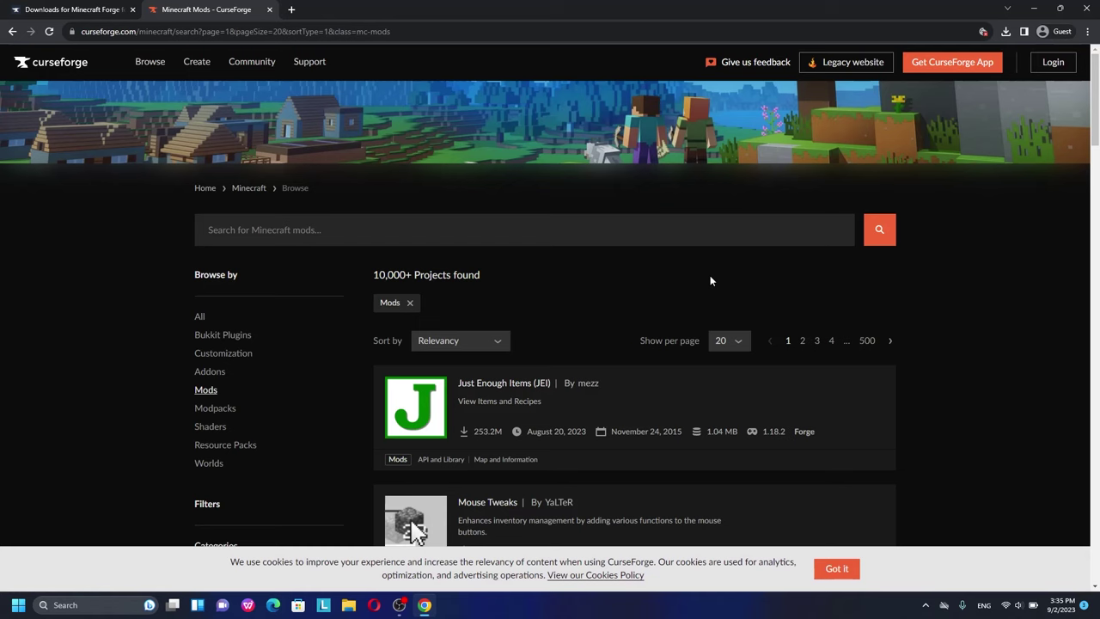
pyautogui.scroll(-6, 593, 271)
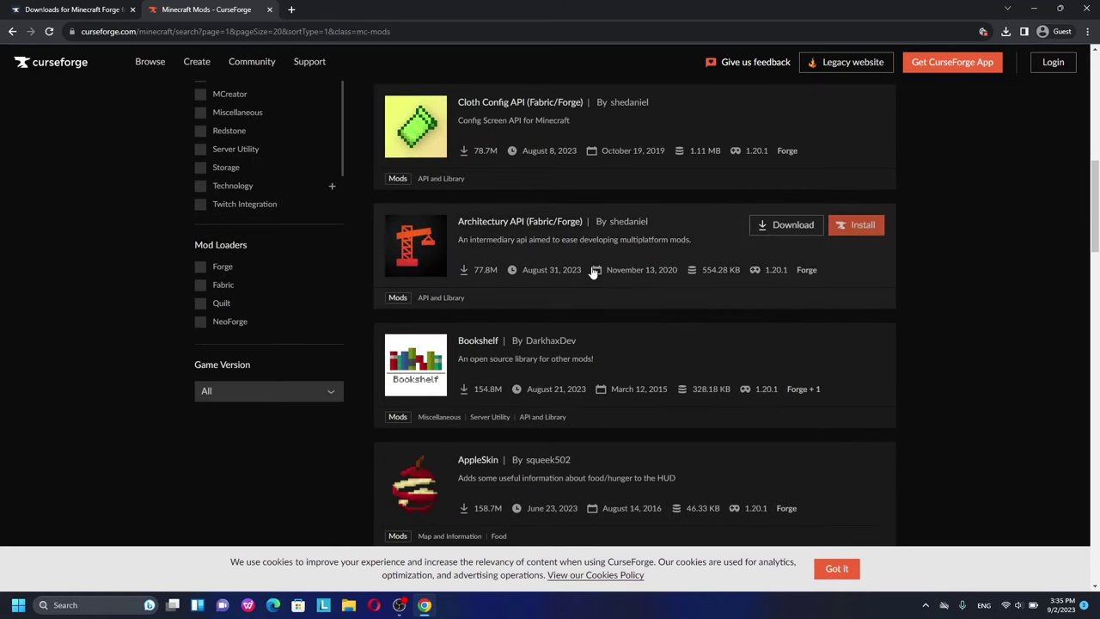
pyautogui.click(233, 388)
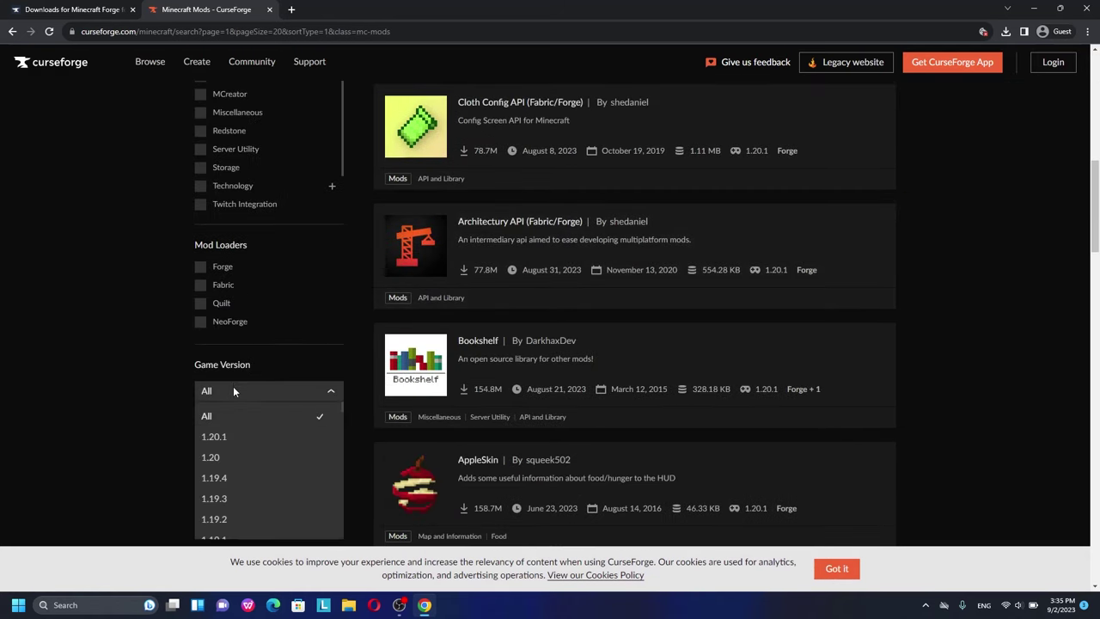
pyautogui.click(226, 438)
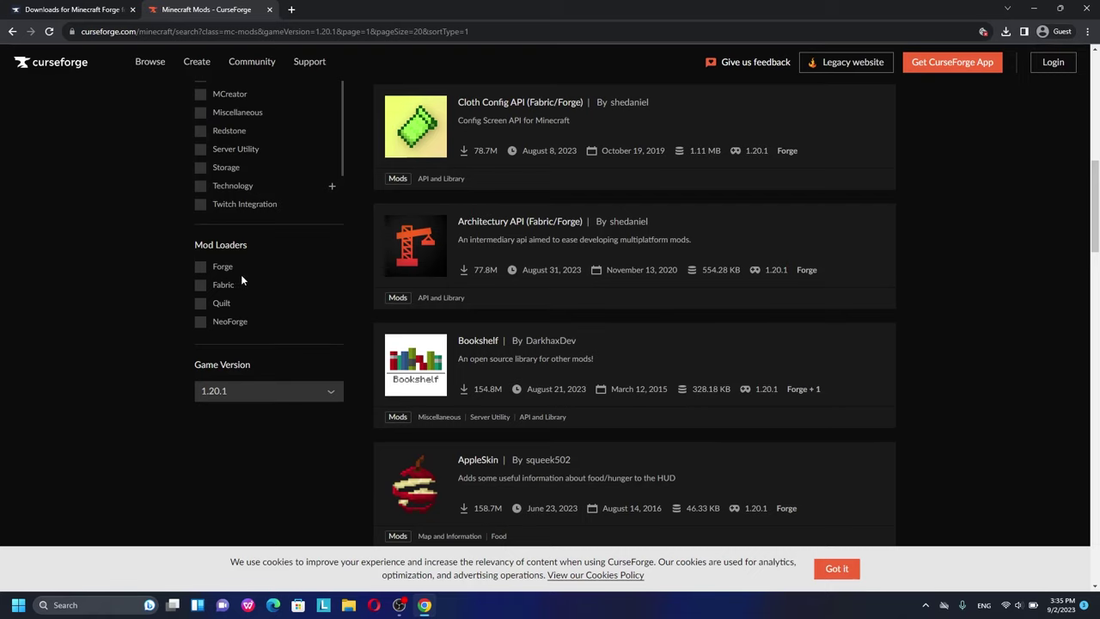
pyautogui.click(200, 270)
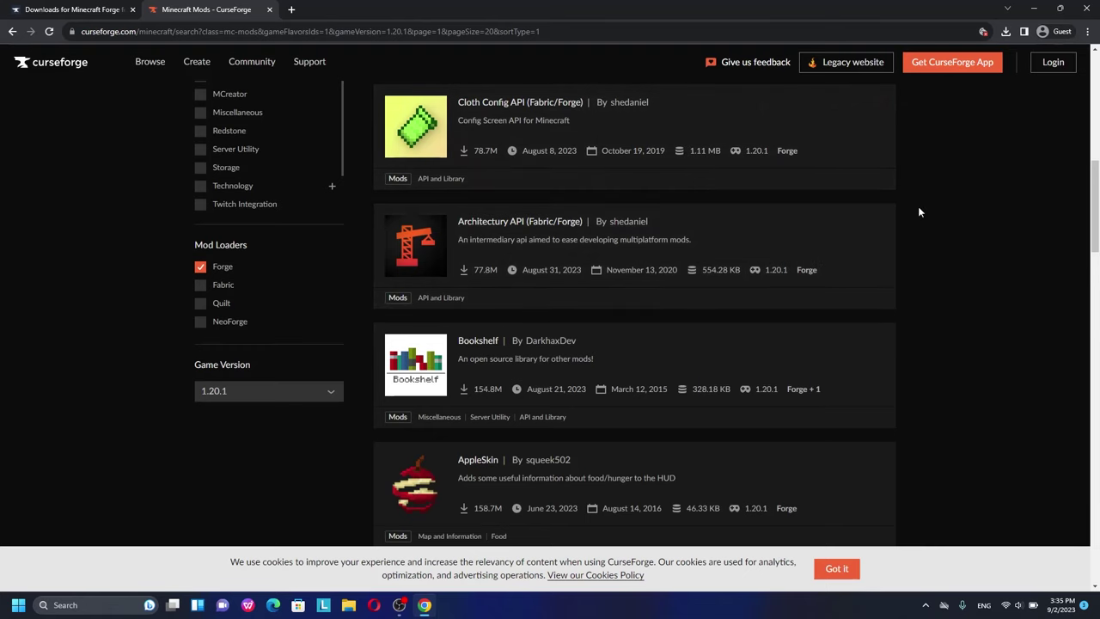
pyautogui.moveTo(1098, 202); pyautogui.dragTo(1095, 261)
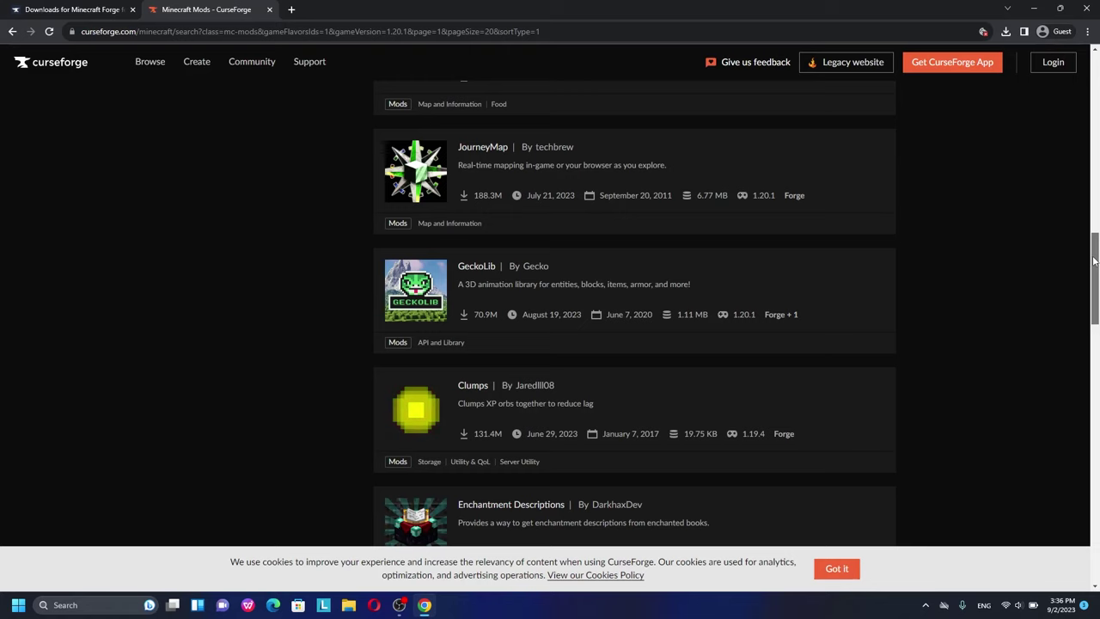
pyautogui.moveTo(1094, 261); pyautogui.dragTo(1094, 176)
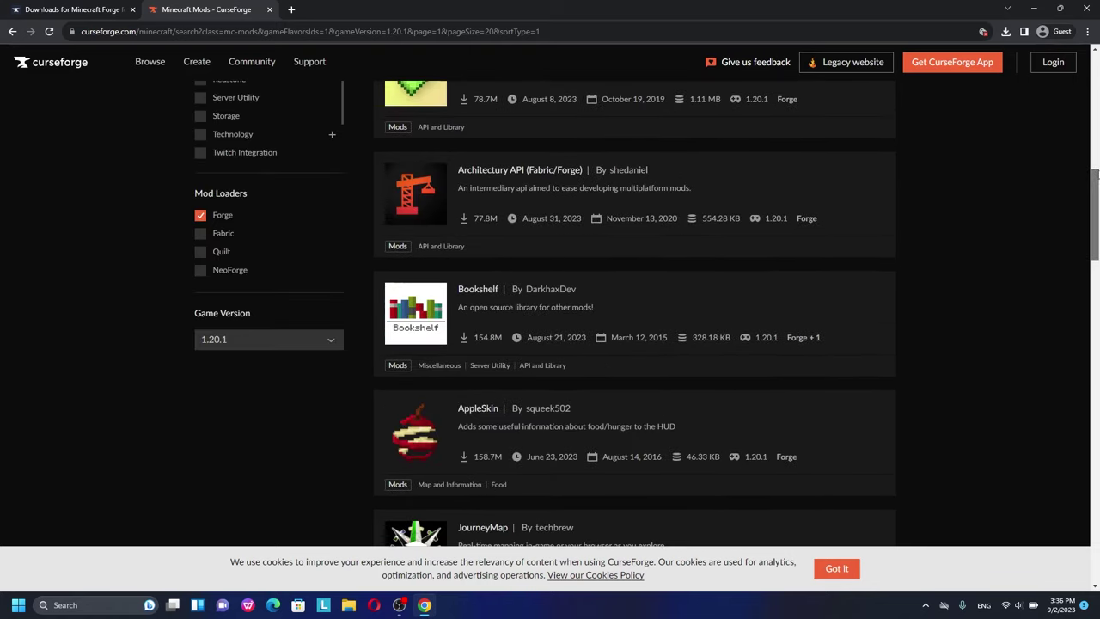
pyautogui.scroll(5, 415, 239)
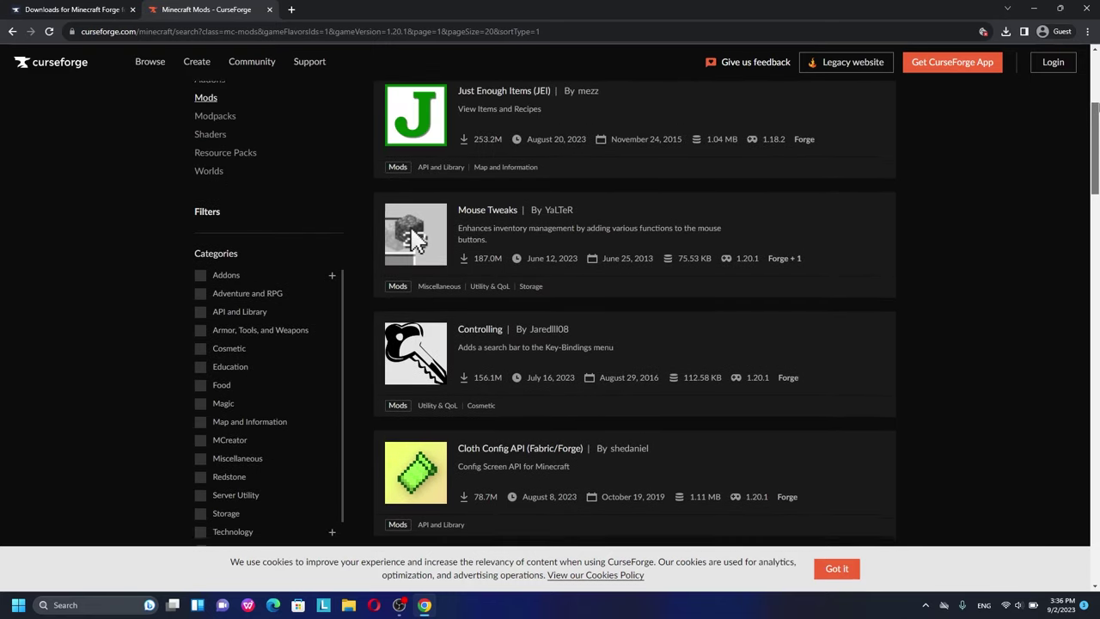
pyautogui.scroll(1, 528, 137)
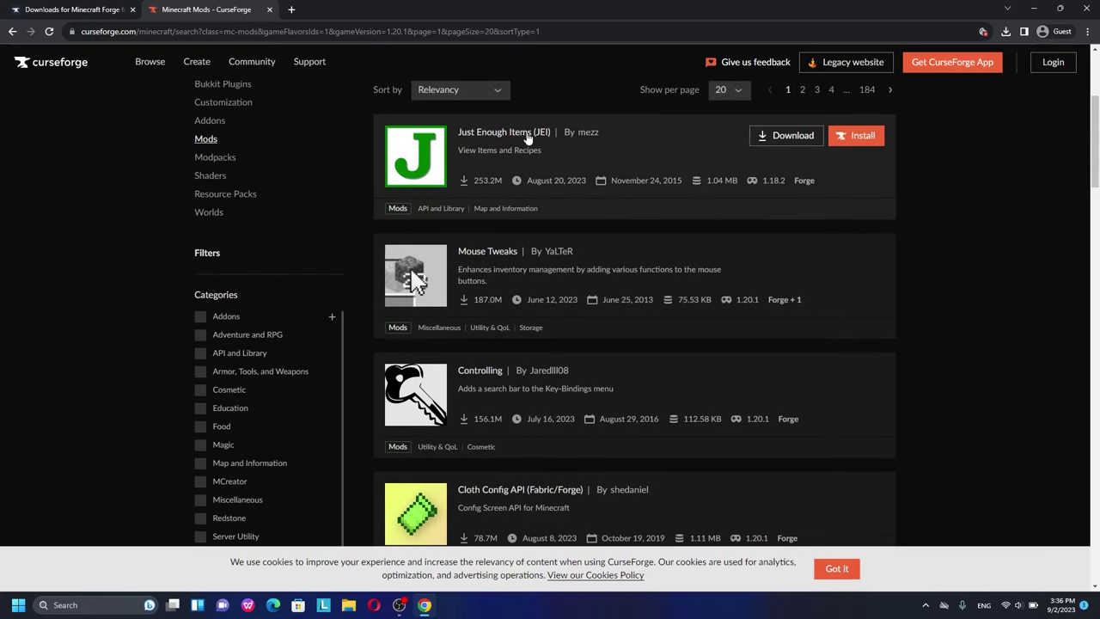
# Open the Just Enough Items (JEI) project page and view its Recent Files list
pyautogui.click(519, 135)
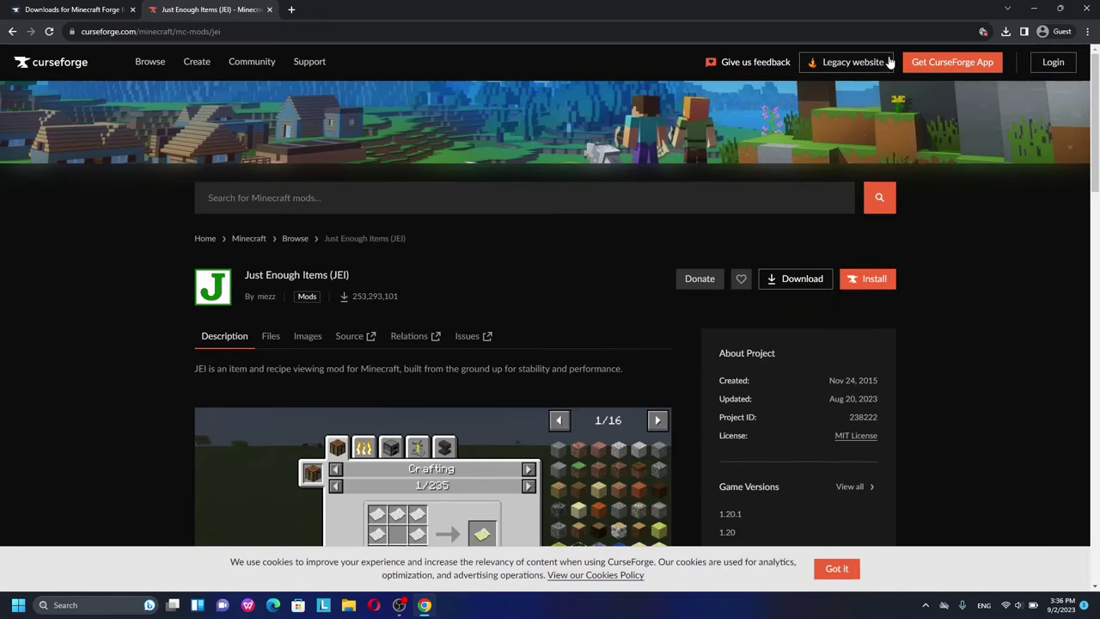
pyautogui.moveTo(1096, 148); pyautogui.dragTo(1097, 257)
pyautogui.scroll(-2, 1096, 284)
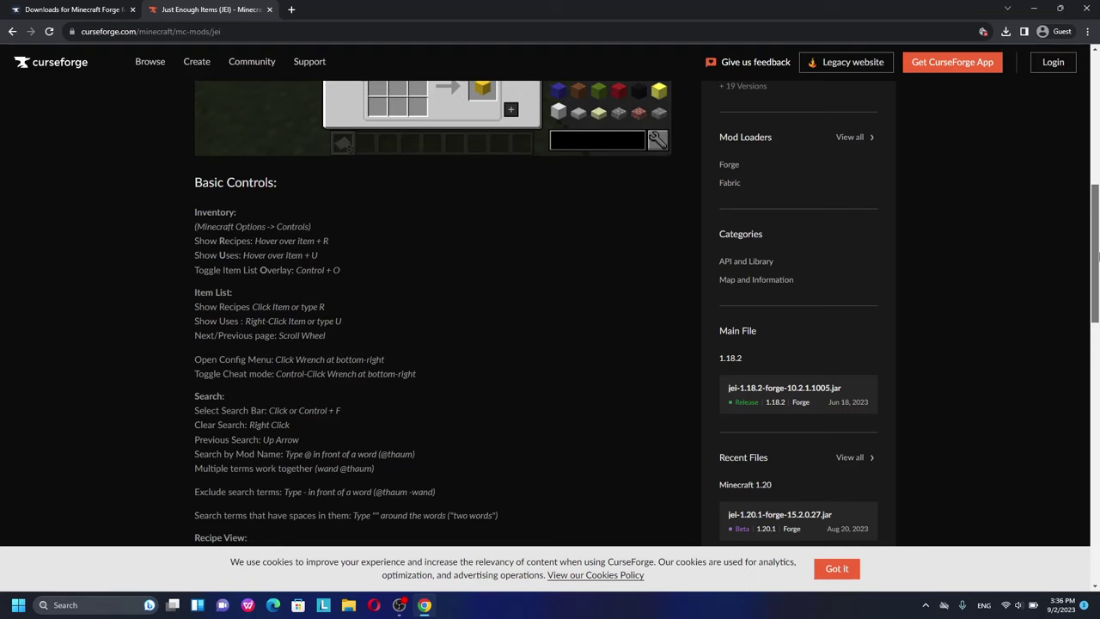
pyautogui.moveTo(1097, 256); pyautogui.dragTo(1097, 257)
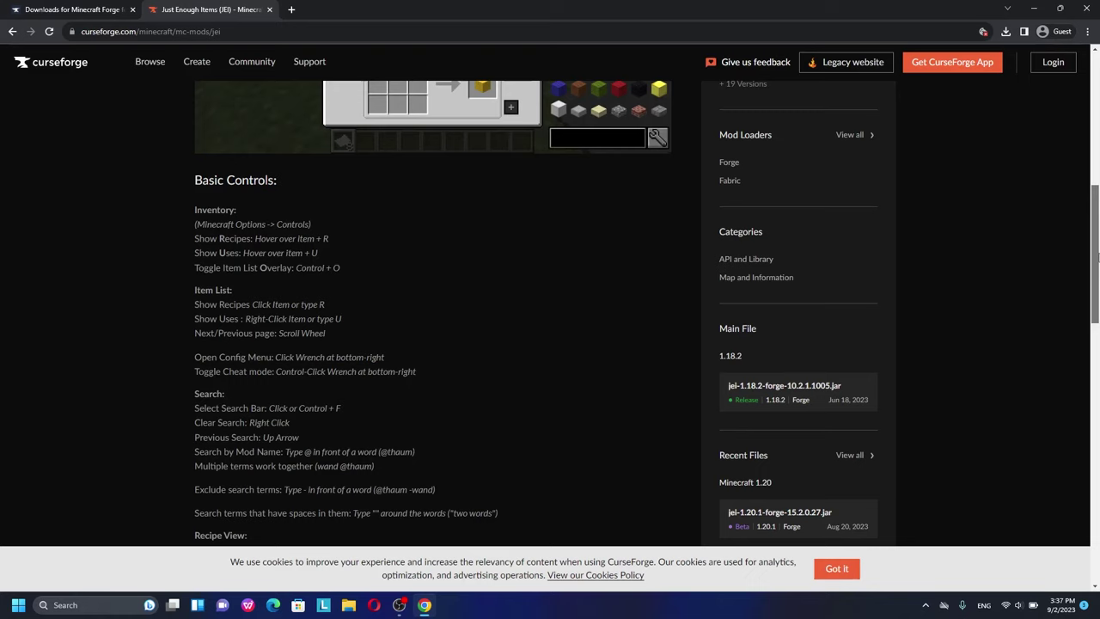
pyautogui.moveTo(1097, 256); pyautogui.dragTo(1097, 326)
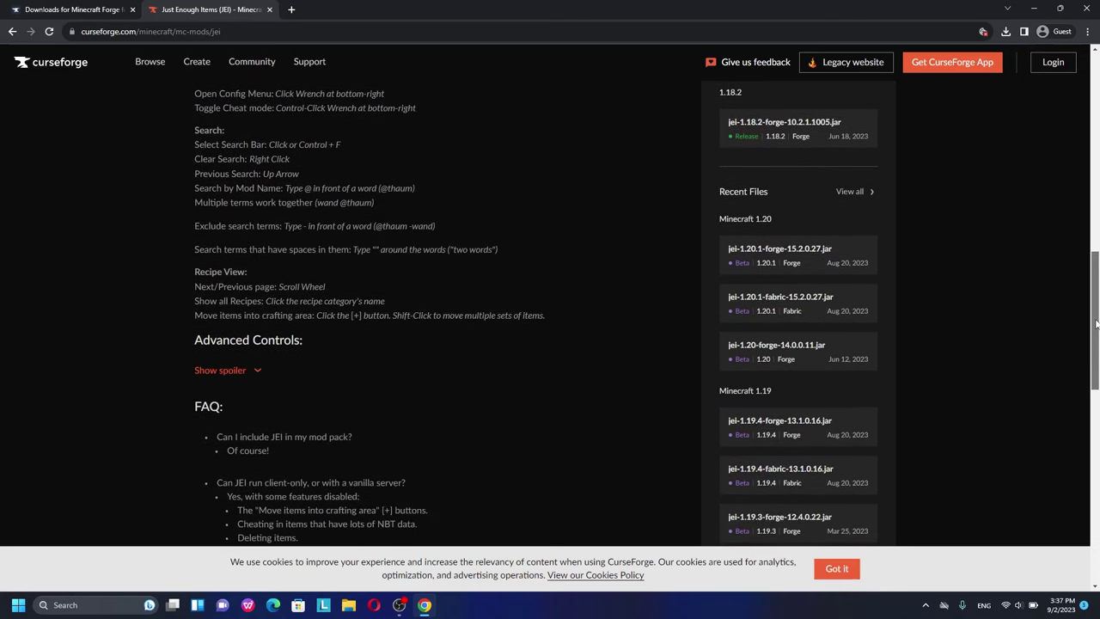
# Download jei-1.20.1-forge-15.2.0.27.jar into Downloads, then show the desktop
pyautogui.click(782, 251)
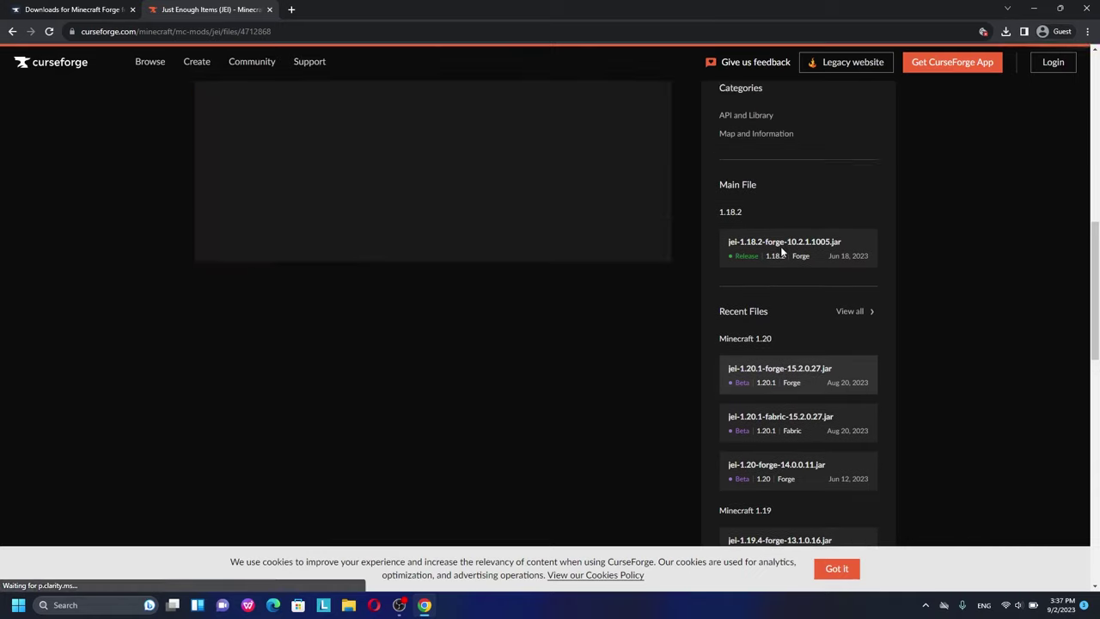
pyautogui.click(578, 182)
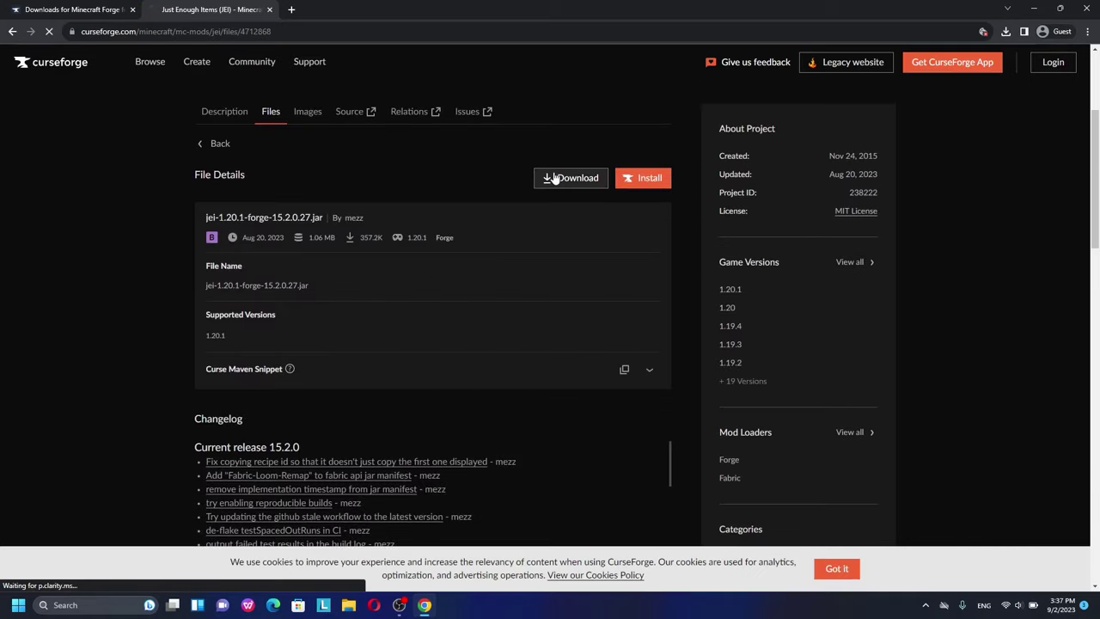
pyautogui.scroll(-2, 1097, 174)
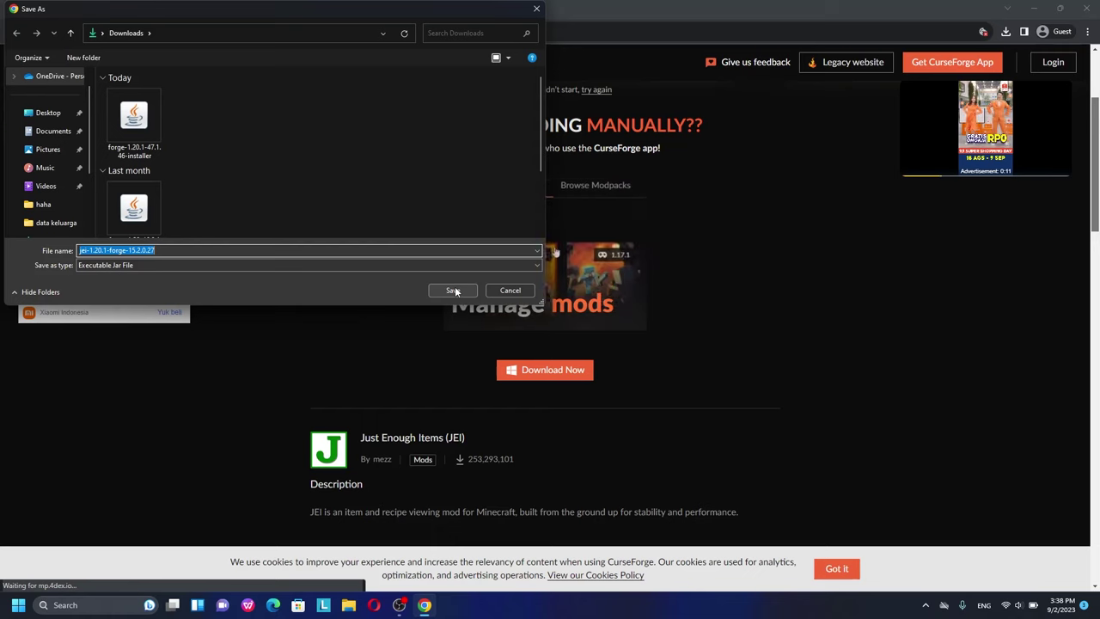
pyautogui.click(455, 291)
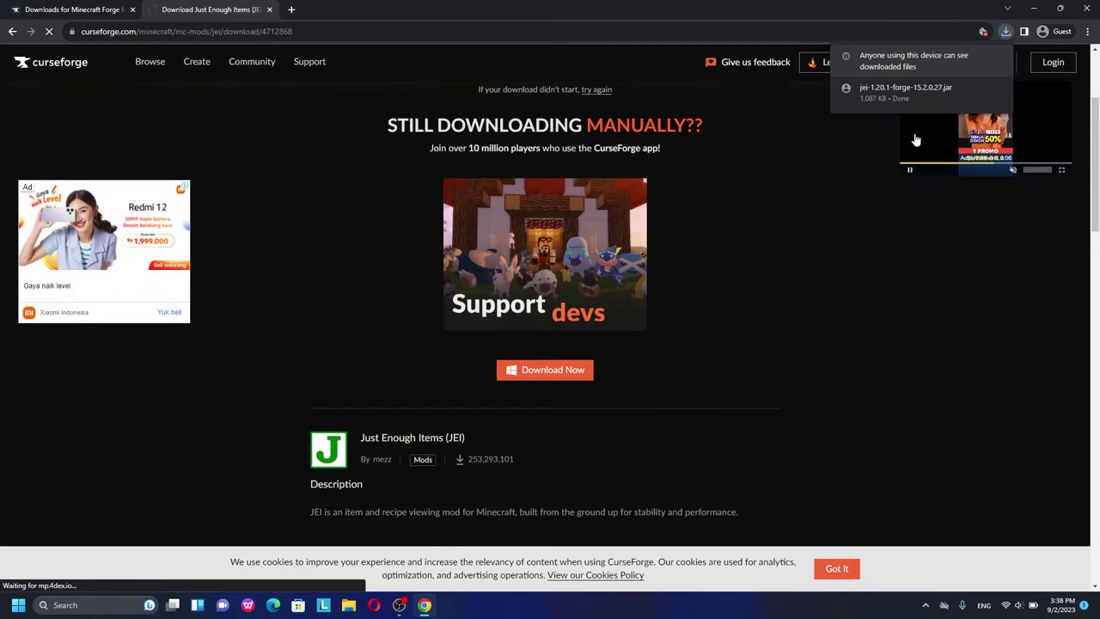
pyautogui.press('super+d')
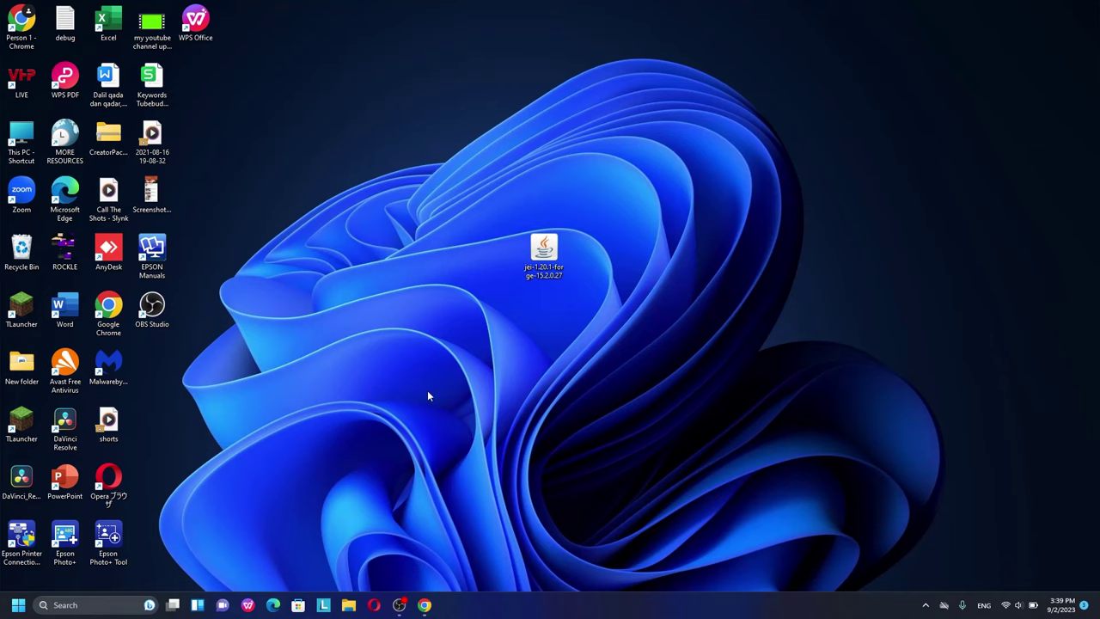
# Go to AppData through the Run prompt and open its Roaming folder
pyautogui.press('super+r')
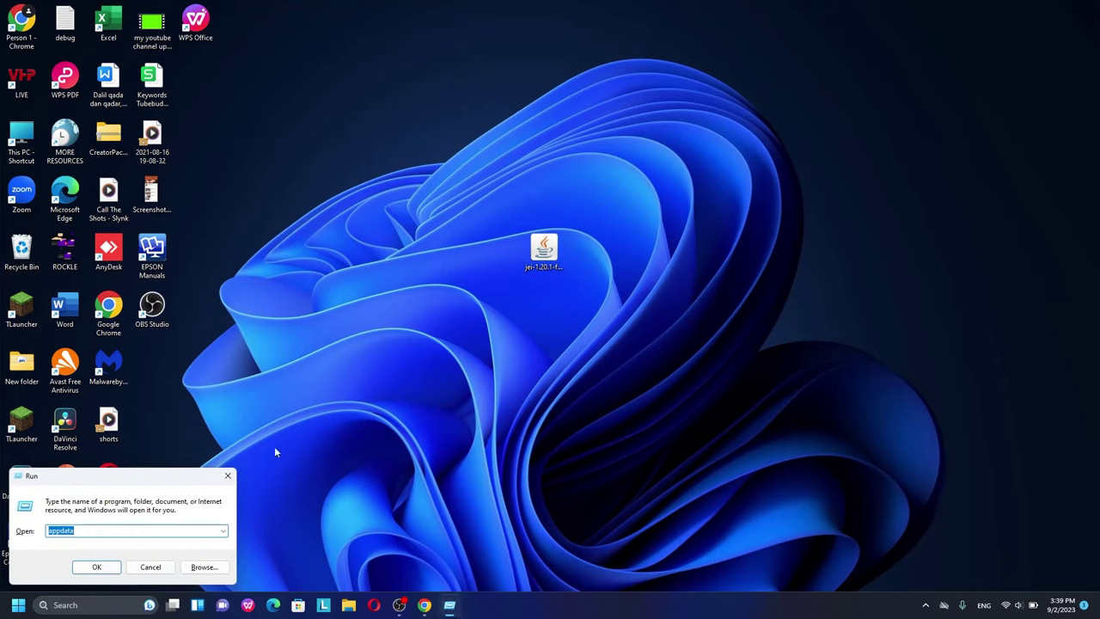
pyautogui.moveTo(158, 472); pyautogui.dragTo(526, 258)
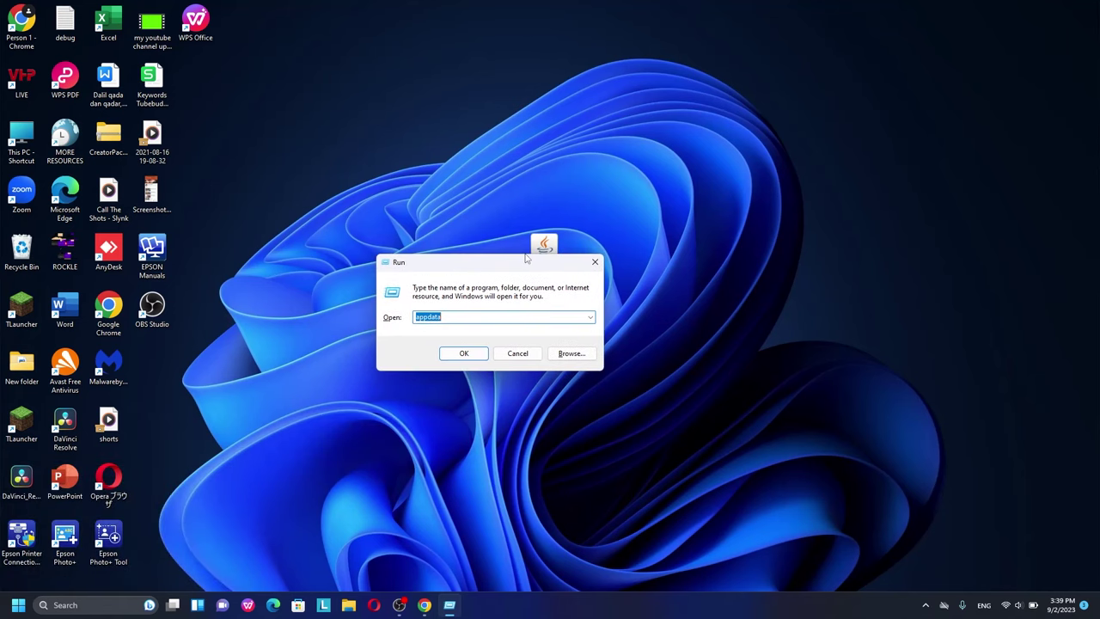
pyautogui.press('Return')
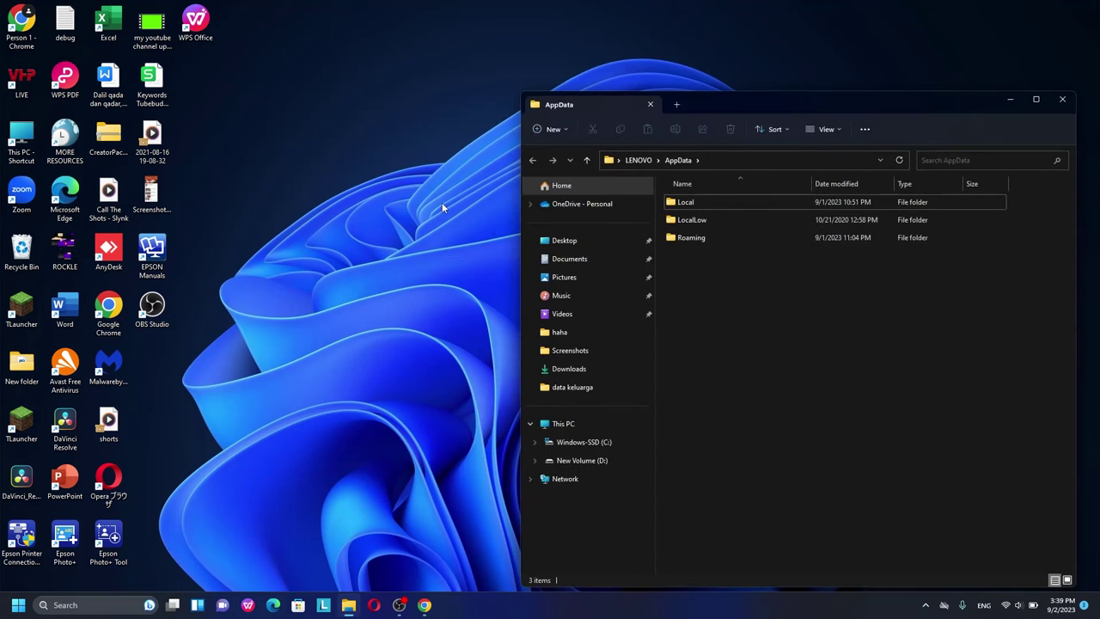
pyautogui.doubleClick(710, 239)
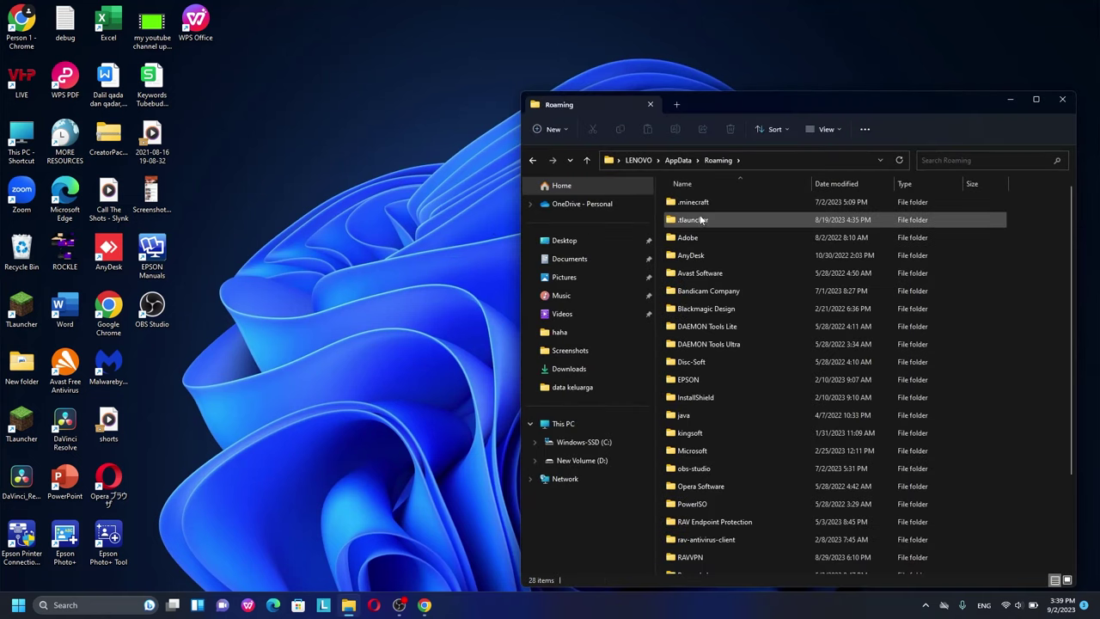
# Open the mods folder inside .minecraft
pyautogui.doubleClick(706, 205)
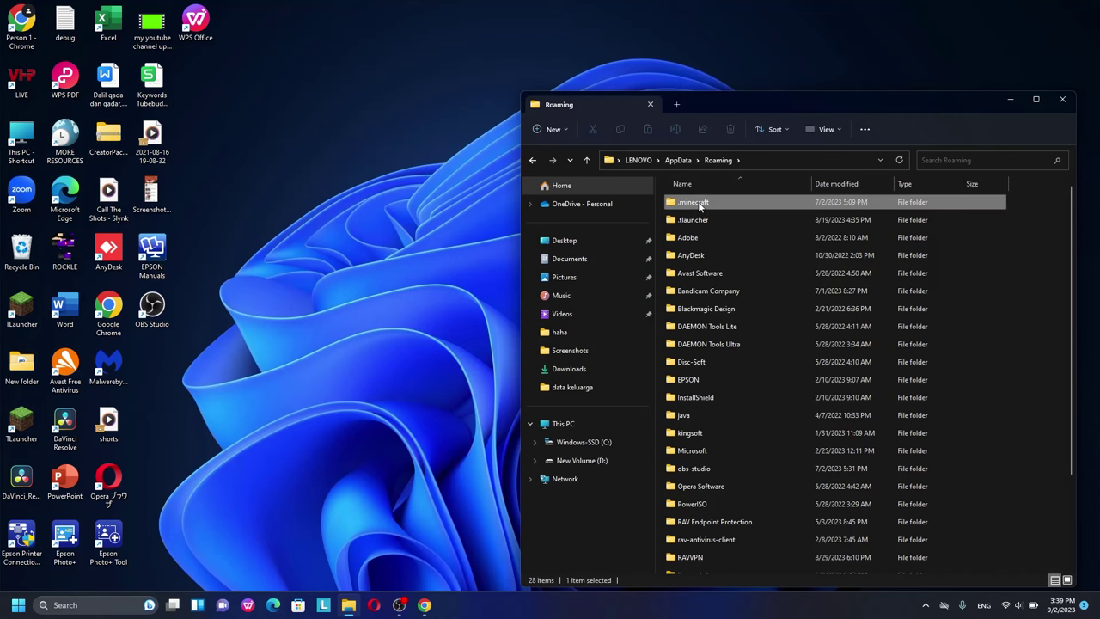
pyautogui.moveTo(726, 107); pyautogui.dragTo(434, 67)
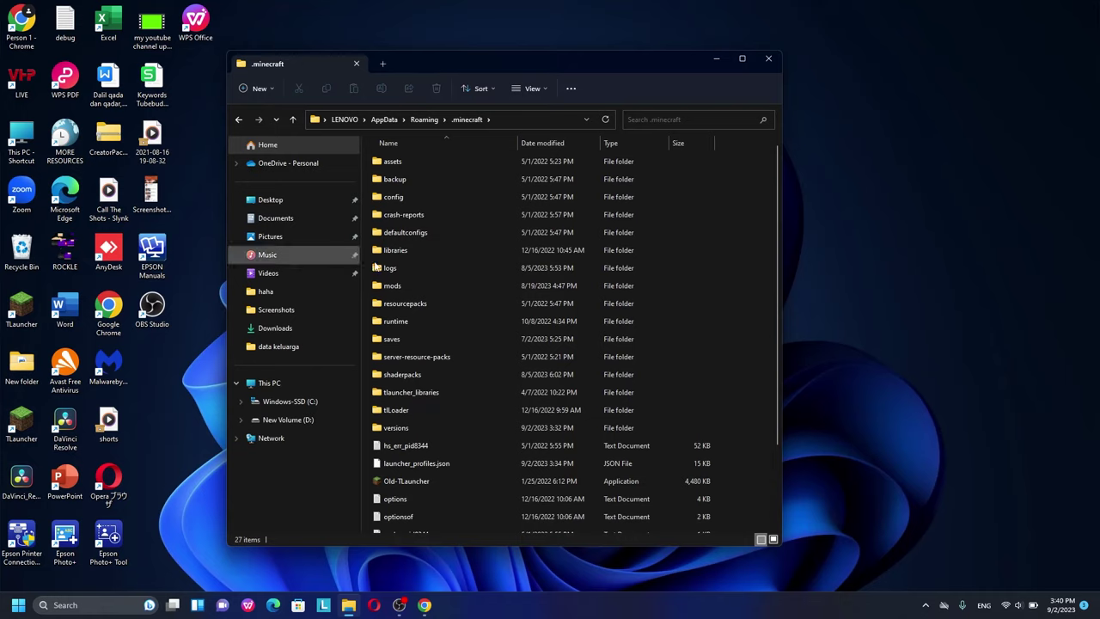
pyautogui.click(403, 287)
pyautogui.doubleClick(403, 287)
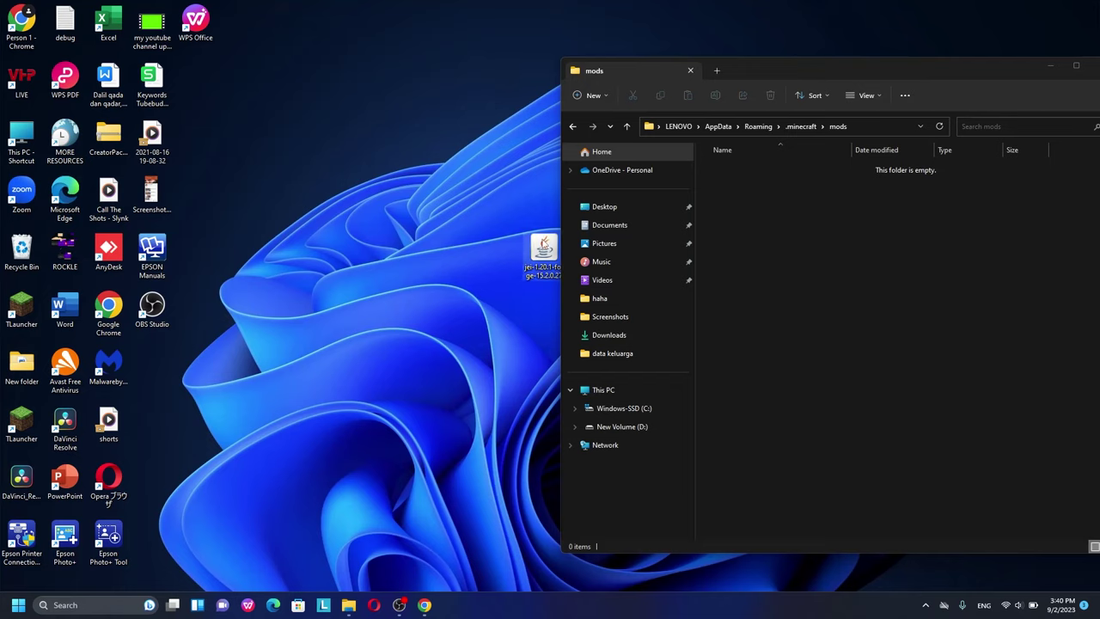
# Move jei-1.20.1-forge-15.2.0.27.jar from the desktop into mods and close the window
pyautogui.moveTo(544, 249); pyautogui.dragTo(764, 234)
pyautogui.moveTo(787, 67); pyautogui.dragTo(512, 108)
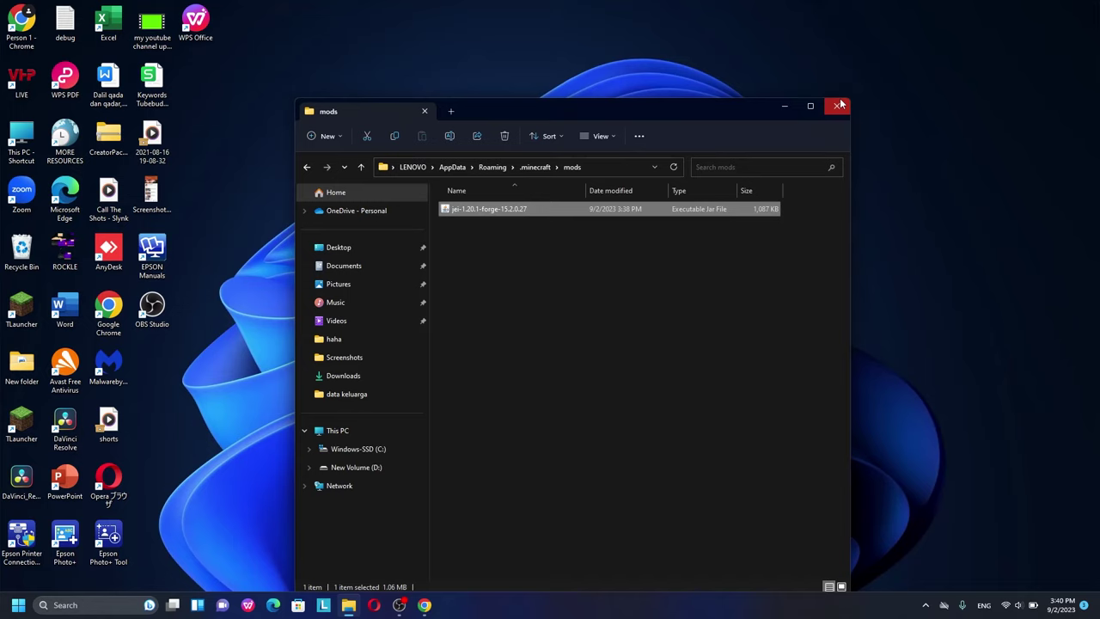
pyautogui.click(839, 104)
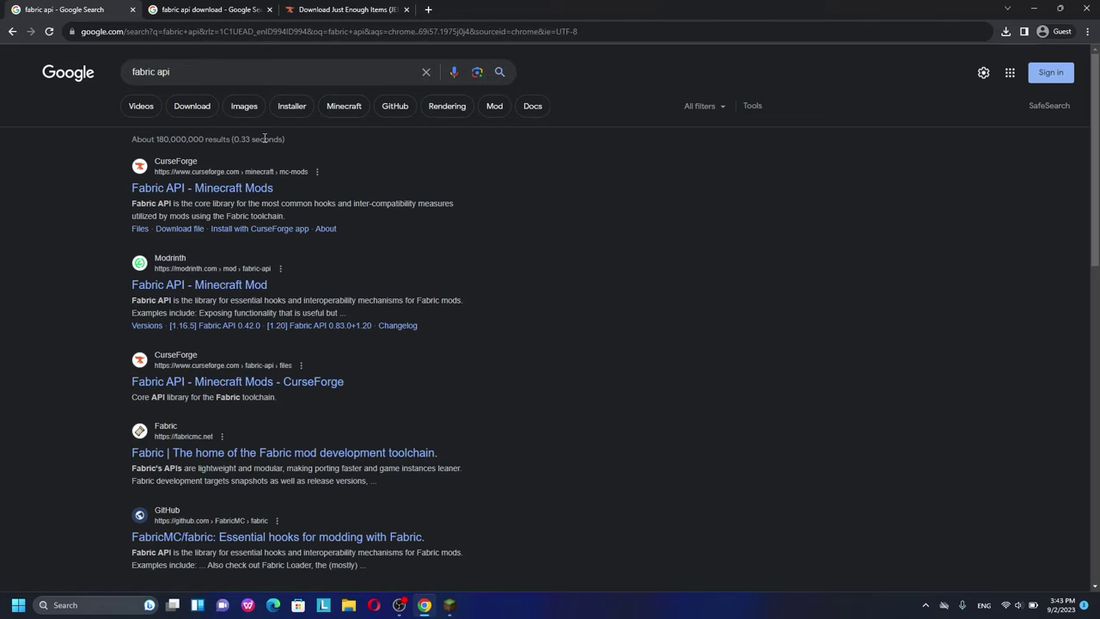
# Change the Google search from 'fabric api' to 'fabric download'
pyautogui.click(192, 78)
pyautogui.press('BackSpace')
pyautogui.press('BackSpace')
pyautogui.press('BackSpace')
pyautogui.write('d')
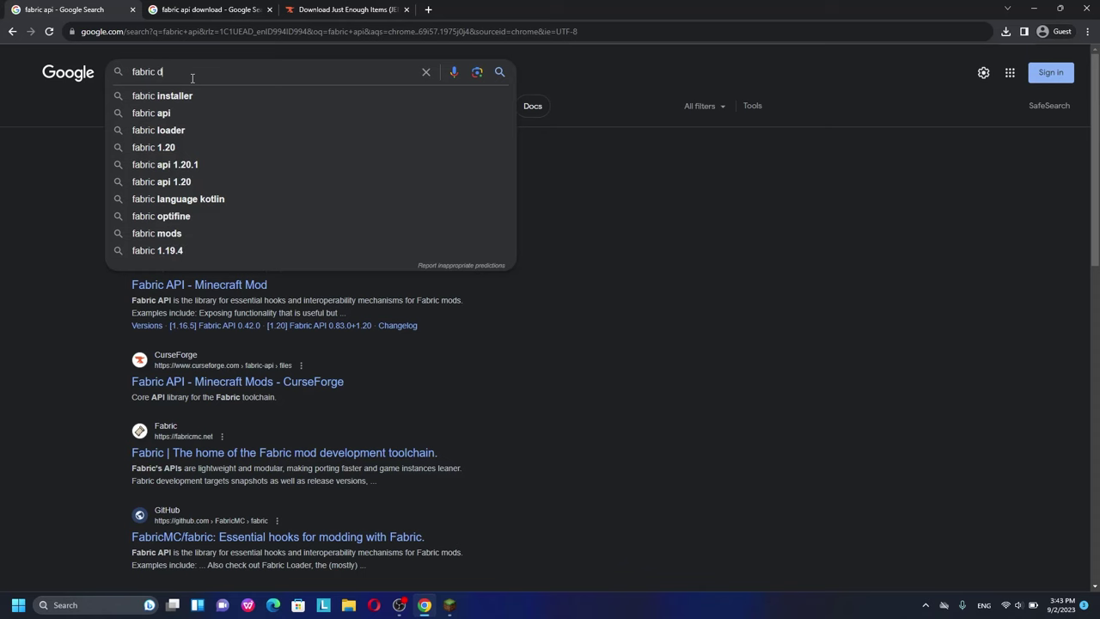
pyautogui.write('ownload')
pyautogui.press('Return')
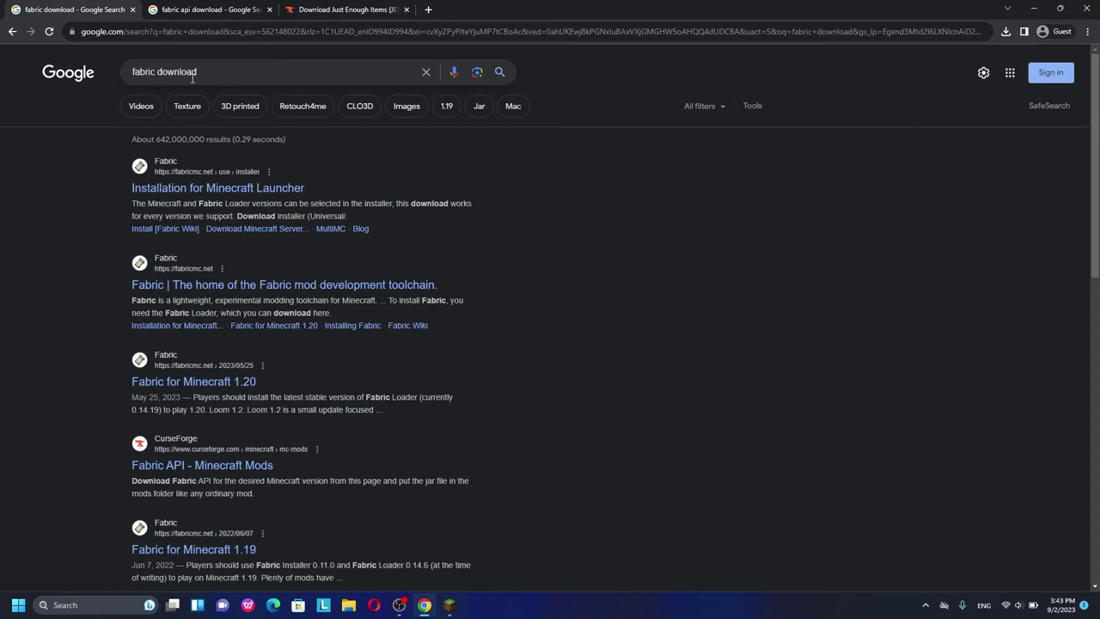
# Download fabric-installer-0.11.2.exe for Windows from the Fabric installation page and launch it
pyautogui.click(229, 195)
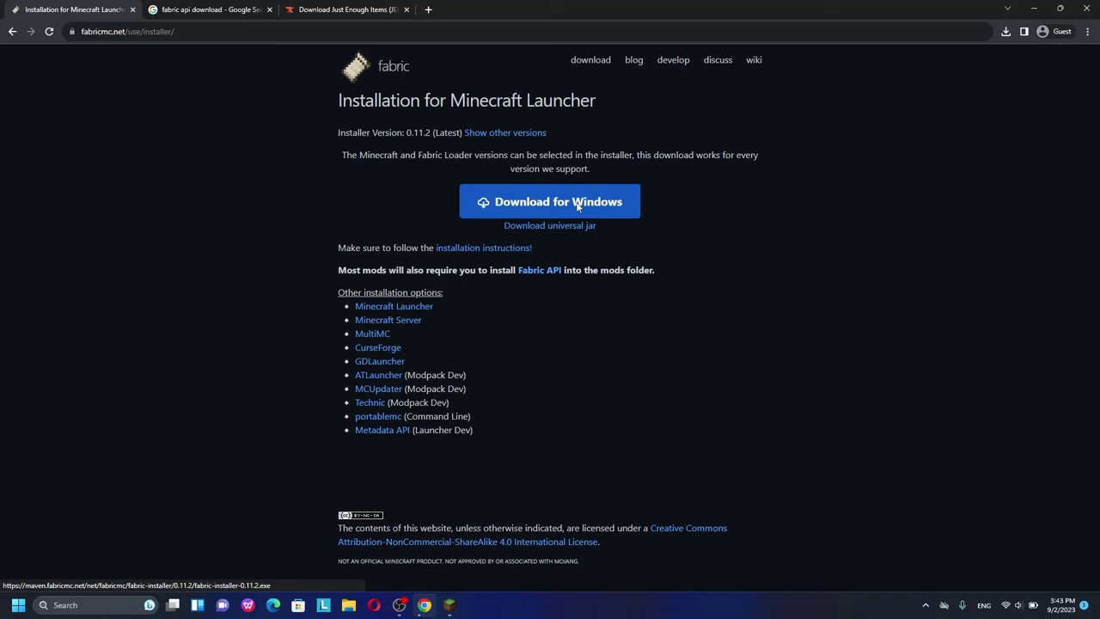
pyautogui.click(577, 205)
pyautogui.click(453, 290)
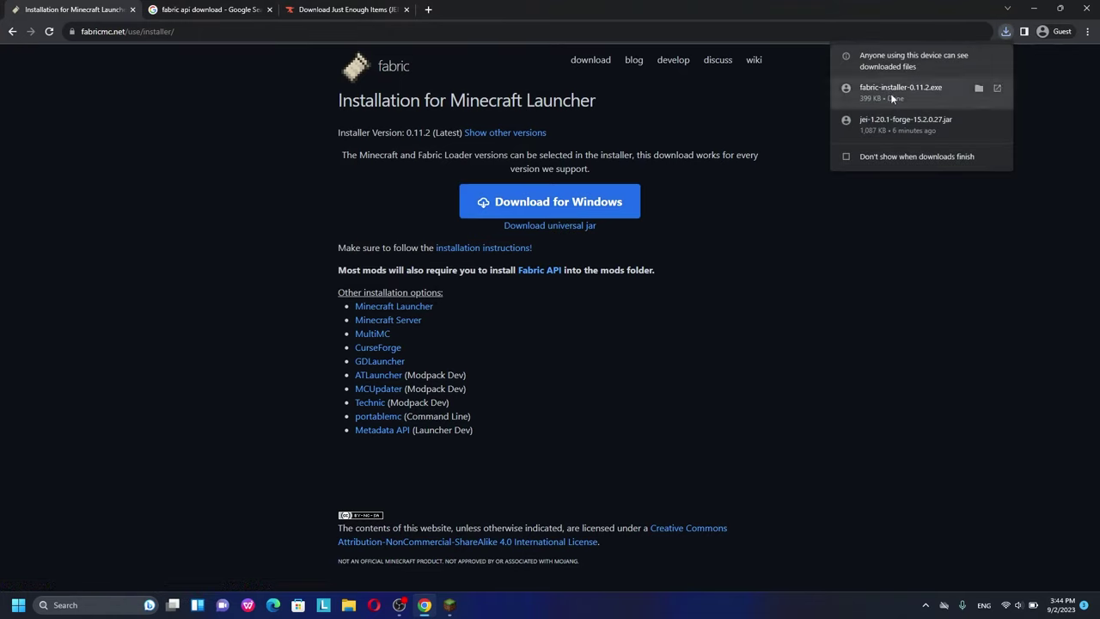
pyautogui.click(890, 98)
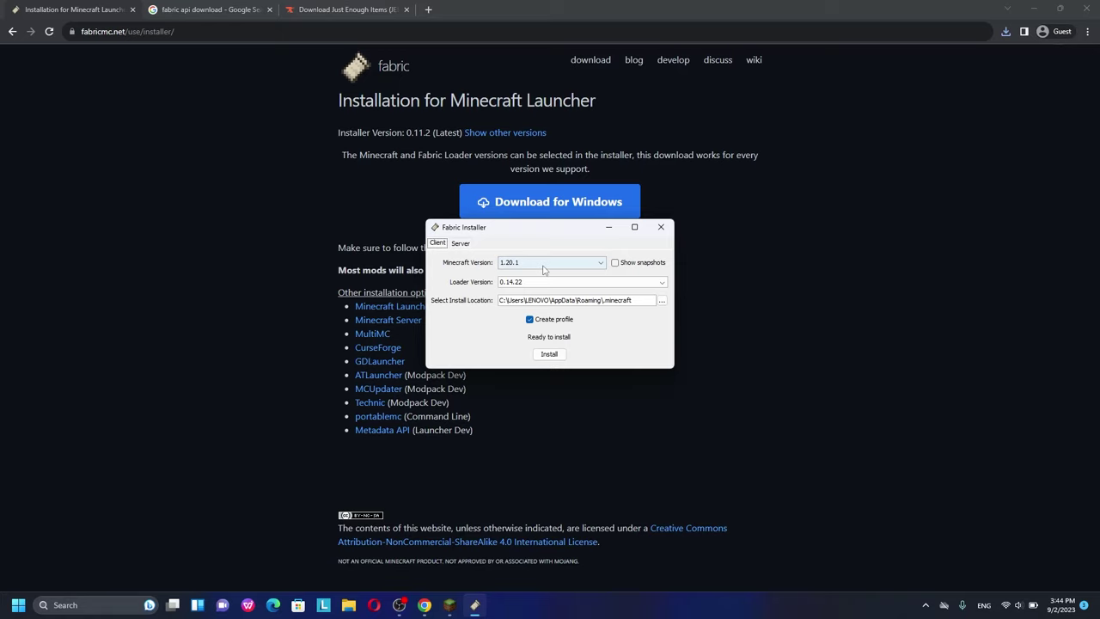
# Install Fabric Loader 0.14.22 for 1.20.1 and return to the 'fabric api download' results
pyautogui.click(550, 356)
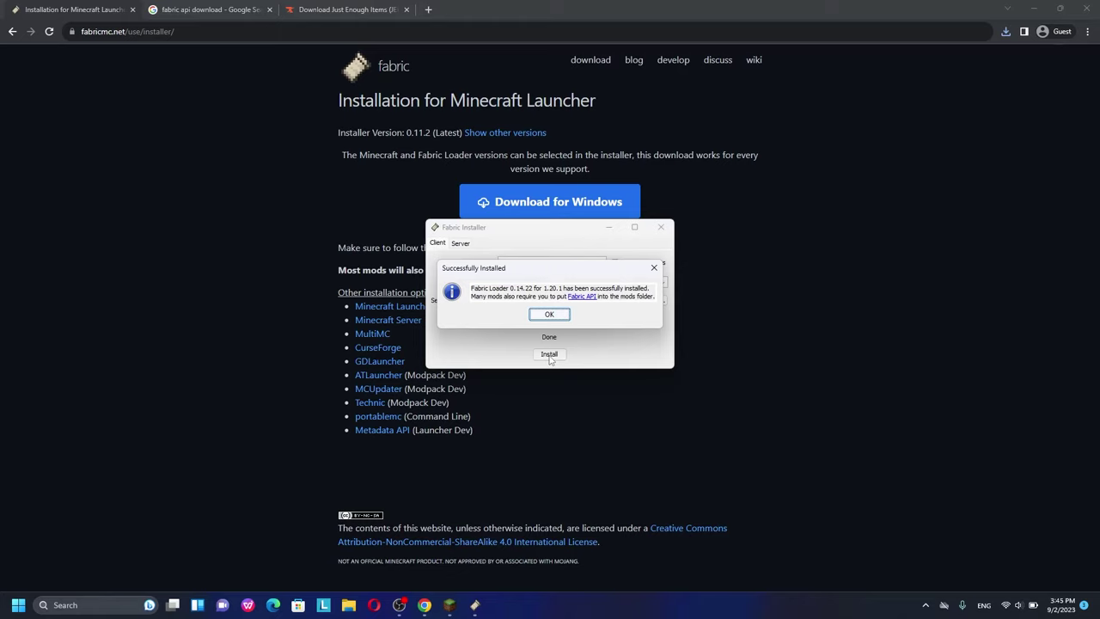
pyautogui.click(548, 314)
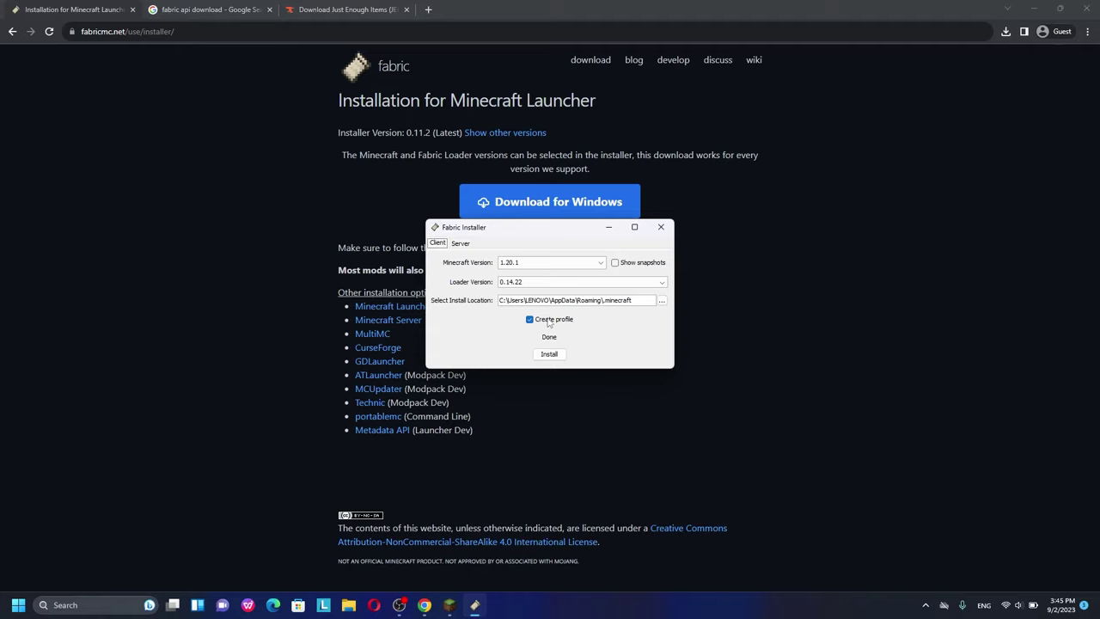
pyautogui.click(188, 9)
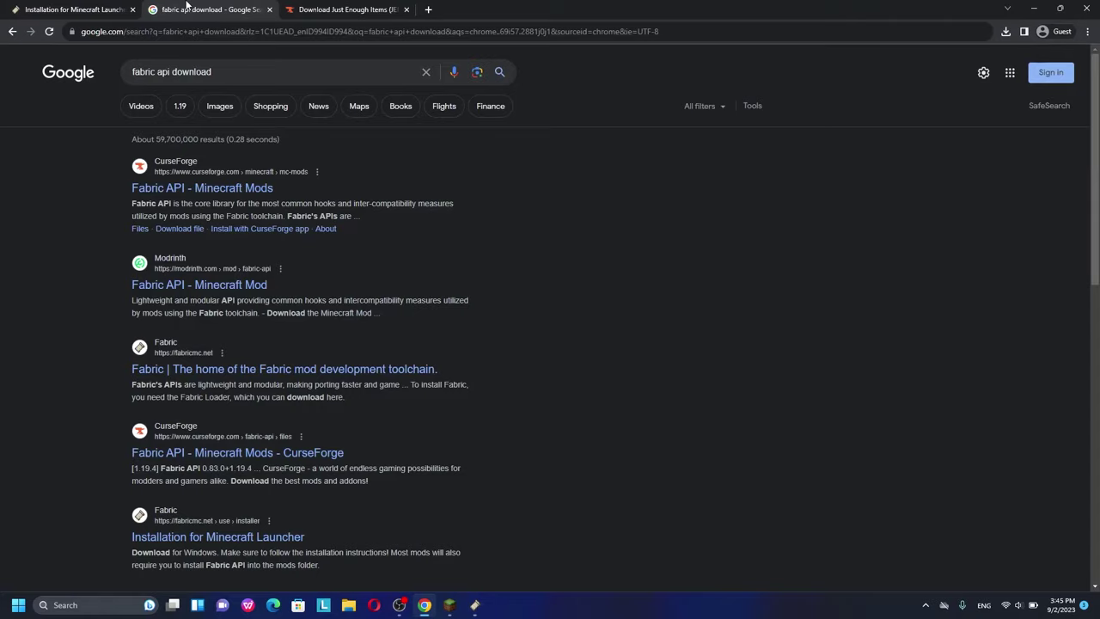
# Download fabric-api-0.87.0+1.20.1.jar from the Fabric API project's 1.20.1 main file on CurseForge
pyautogui.click(214, 189)
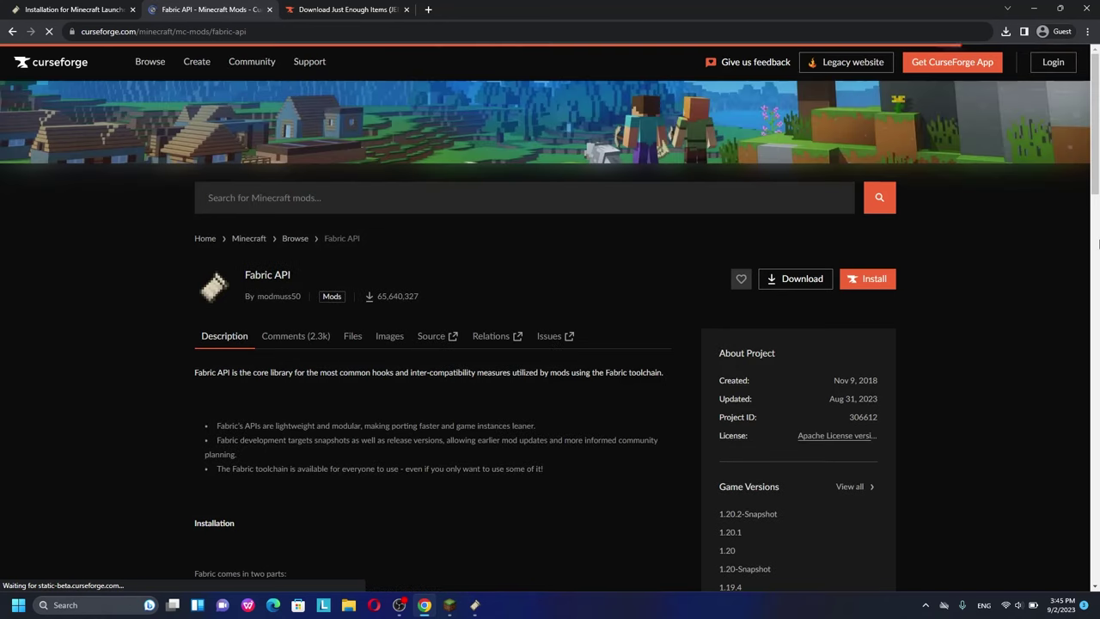
pyautogui.scroll(-5, 1098, 271)
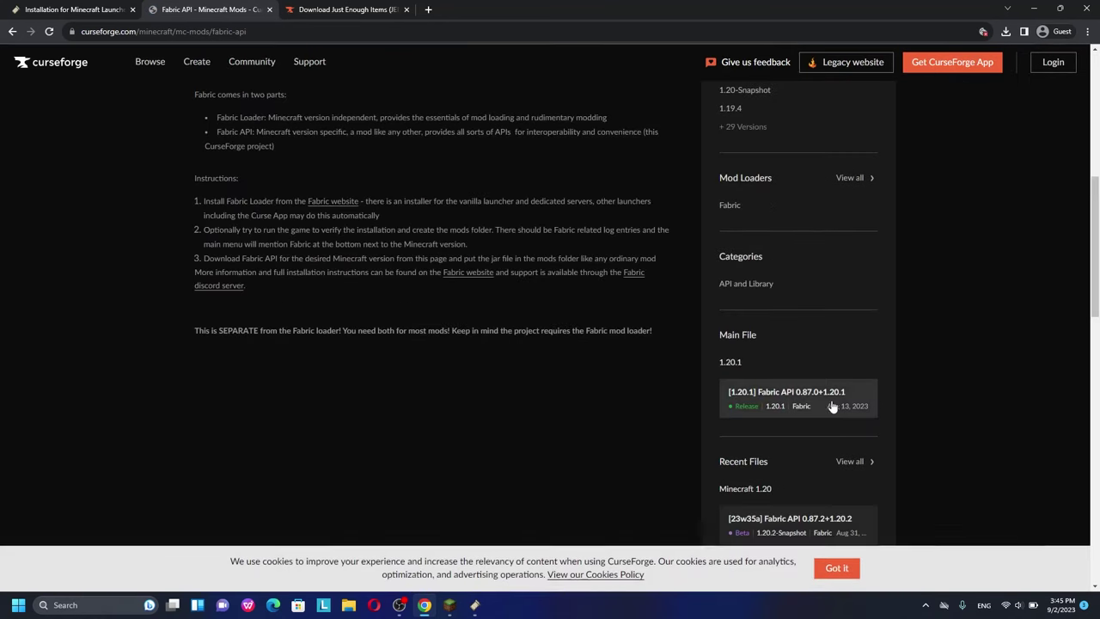
pyautogui.click(754, 398)
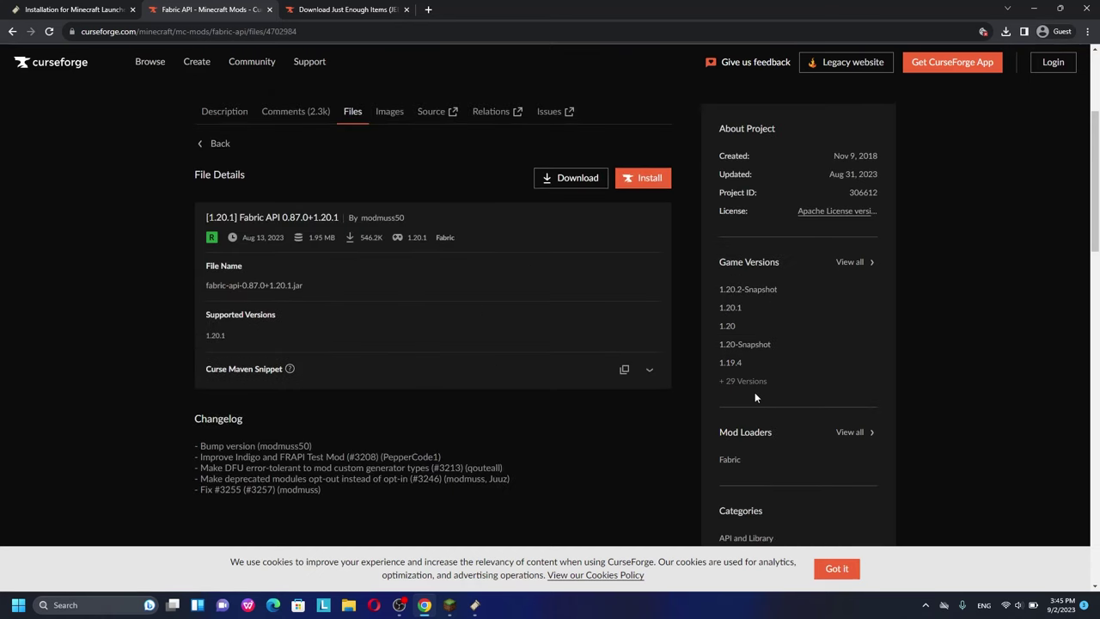
pyautogui.click(569, 179)
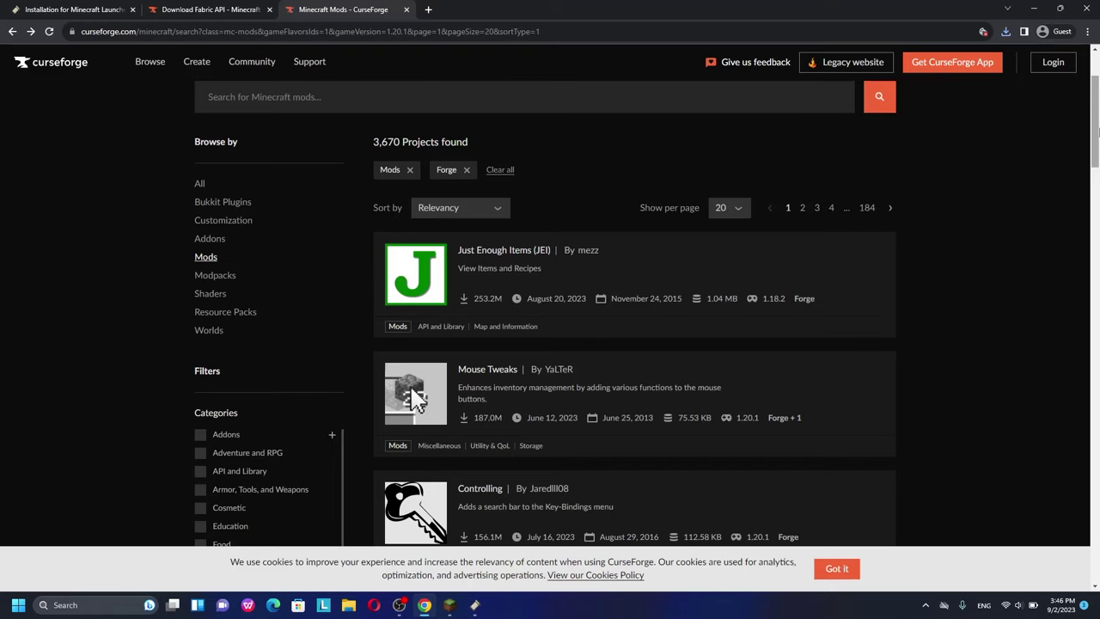
# Switch the CurseForge mod-loader filter from Forge to Fabric
pyautogui.moveTo(1097, 129); pyautogui.dragTo(1098, 172)
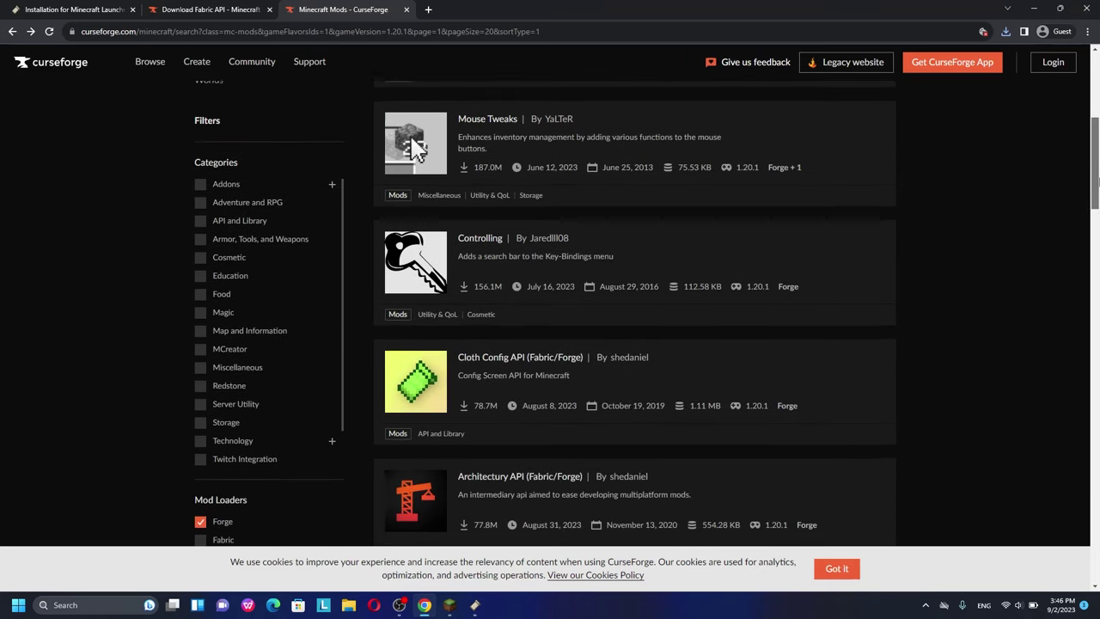
pyautogui.scroll(-4, 415, 146)
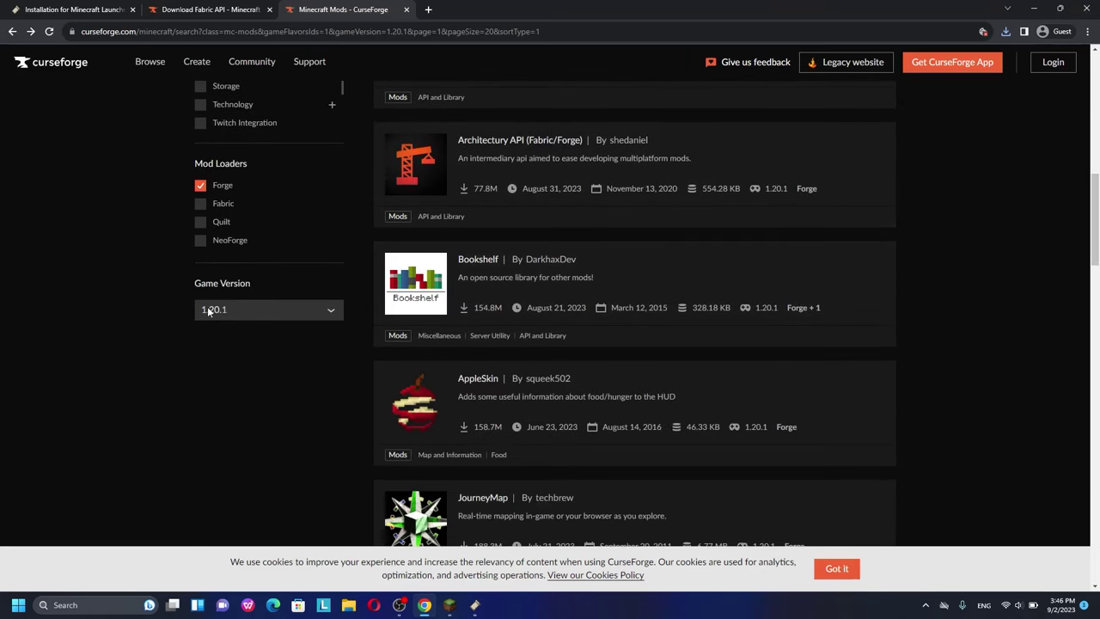
pyautogui.click(200, 190)
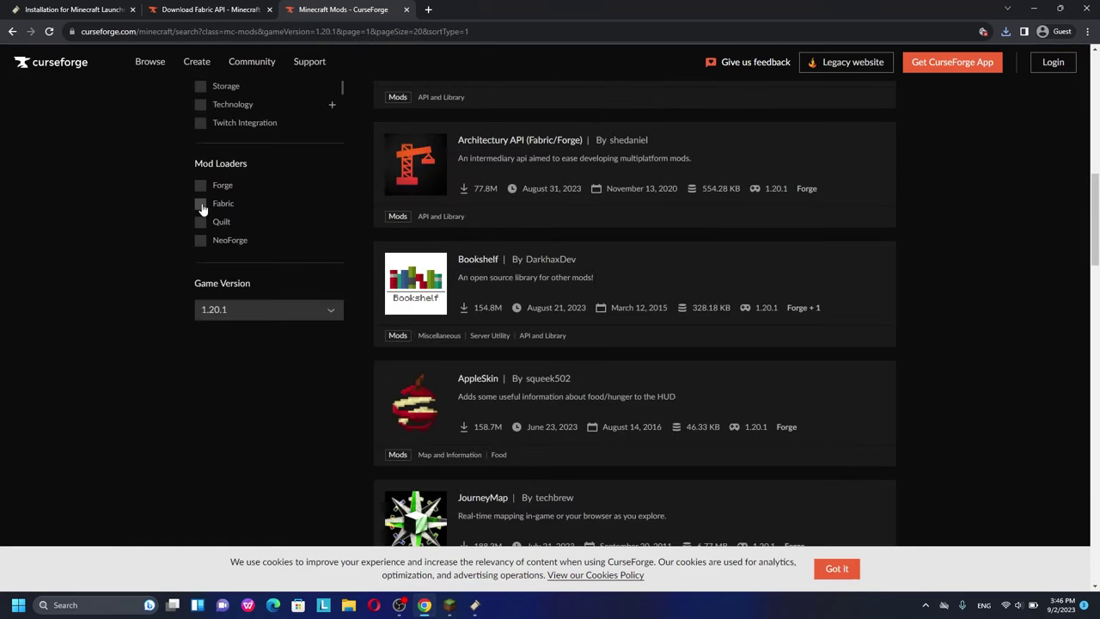
pyautogui.click(201, 204)
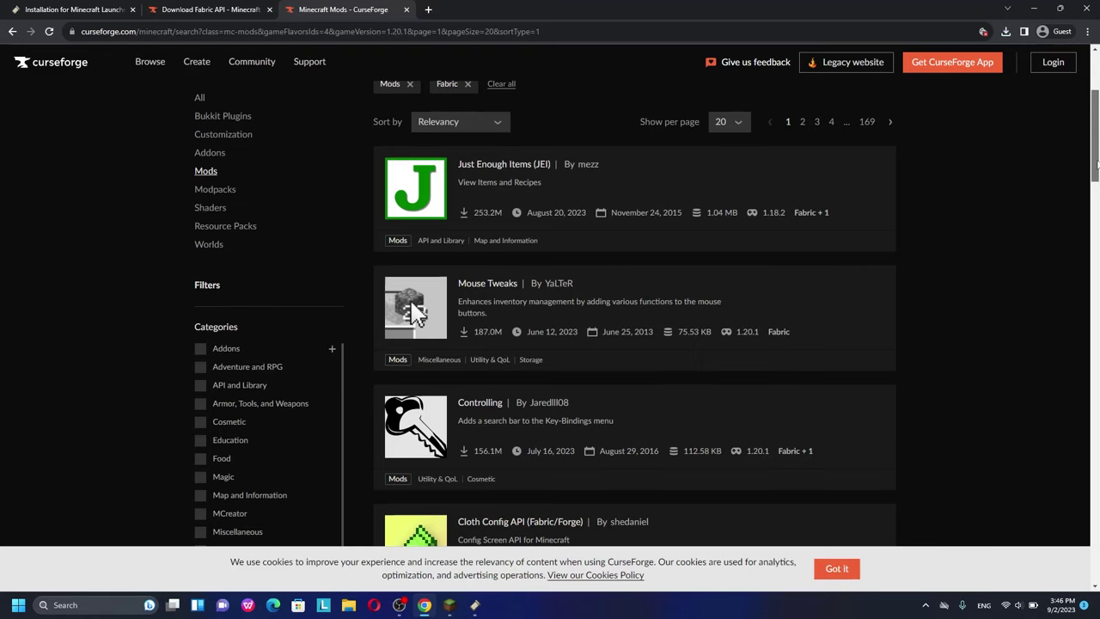
# Download jei-1.20.1-fabric-15.2.0.27.jar from the Just Enough Items (JEI) project page
pyautogui.scroll(2, 661, 284)
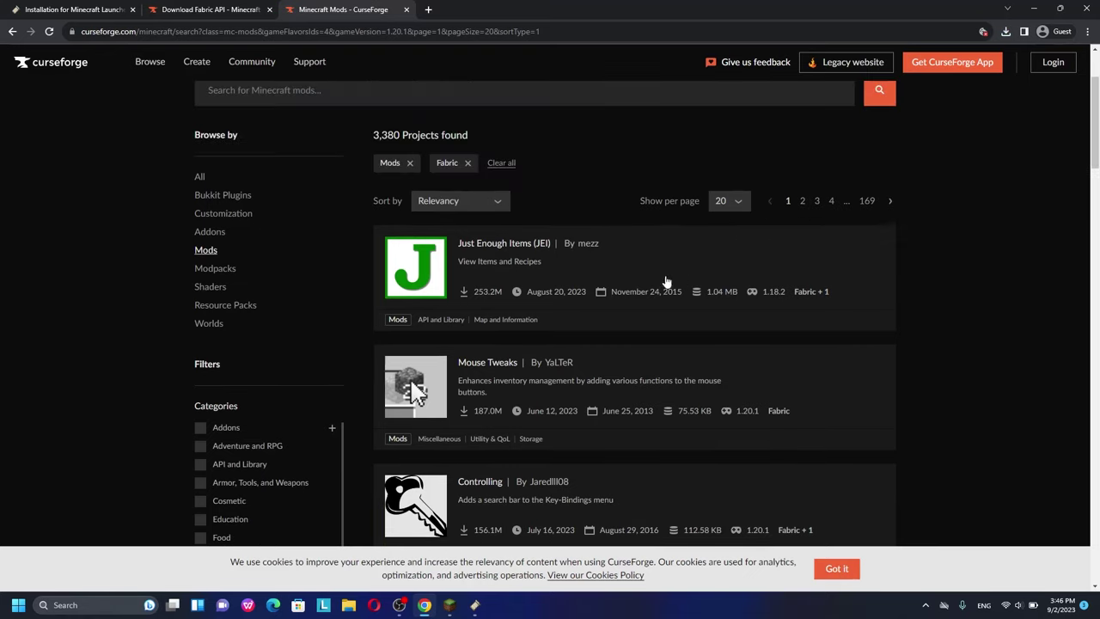
pyautogui.click(508, 247)
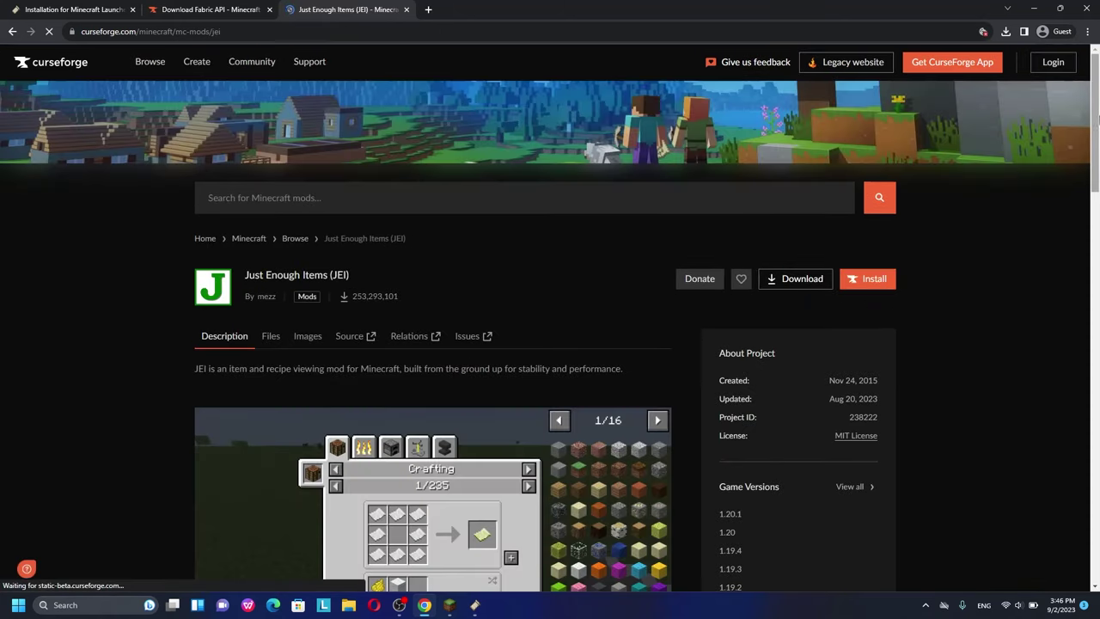
pyautogui.scroll(-5, 1085, 267)
pyautogui.scroll(-3, 1081, 292)
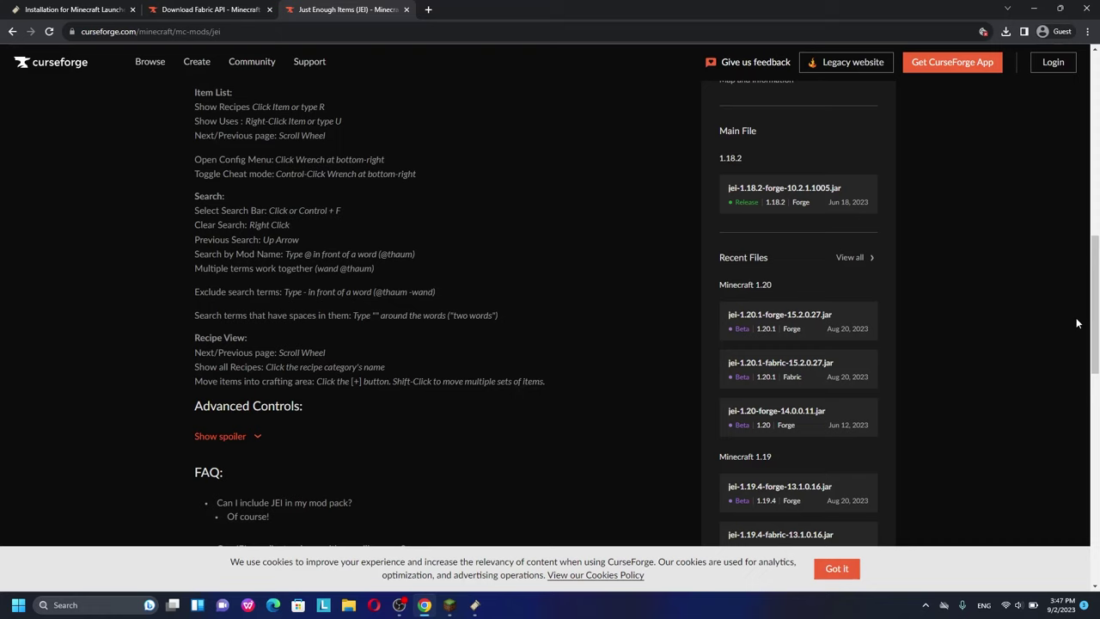
pyautogui.click(780, 368)
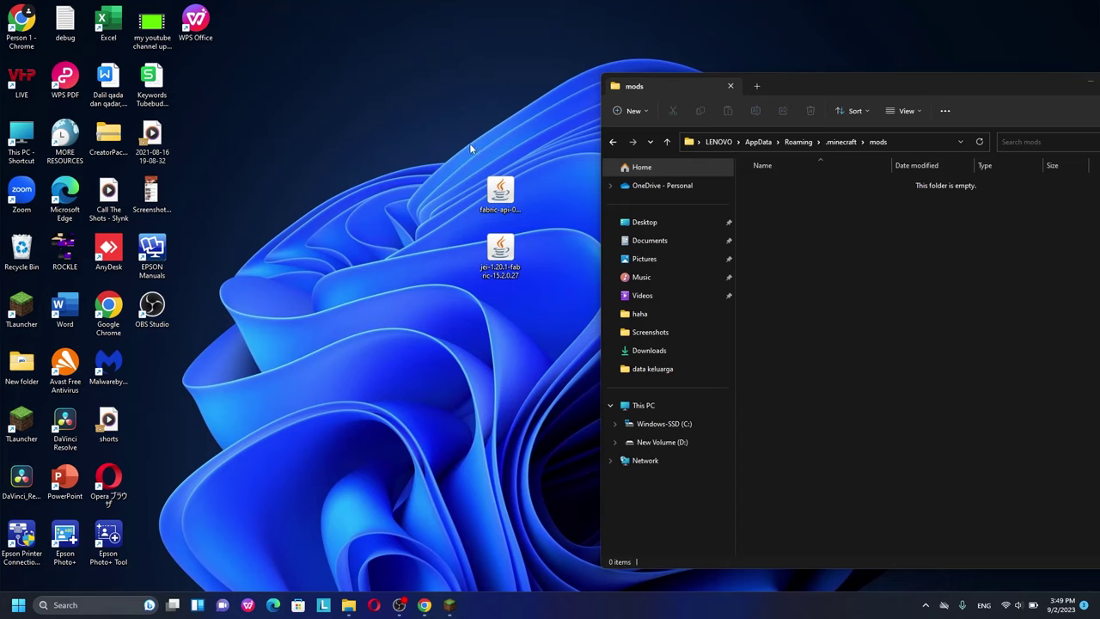
# Put fabric-api-0.87.0+1.20.1 and jei-1.20.1-fabric-15.2.0.27 into the .minecraft mods folder, then close it
pyautogui.moveTo(470, 148); pyautogui.dragTo(854, 318)
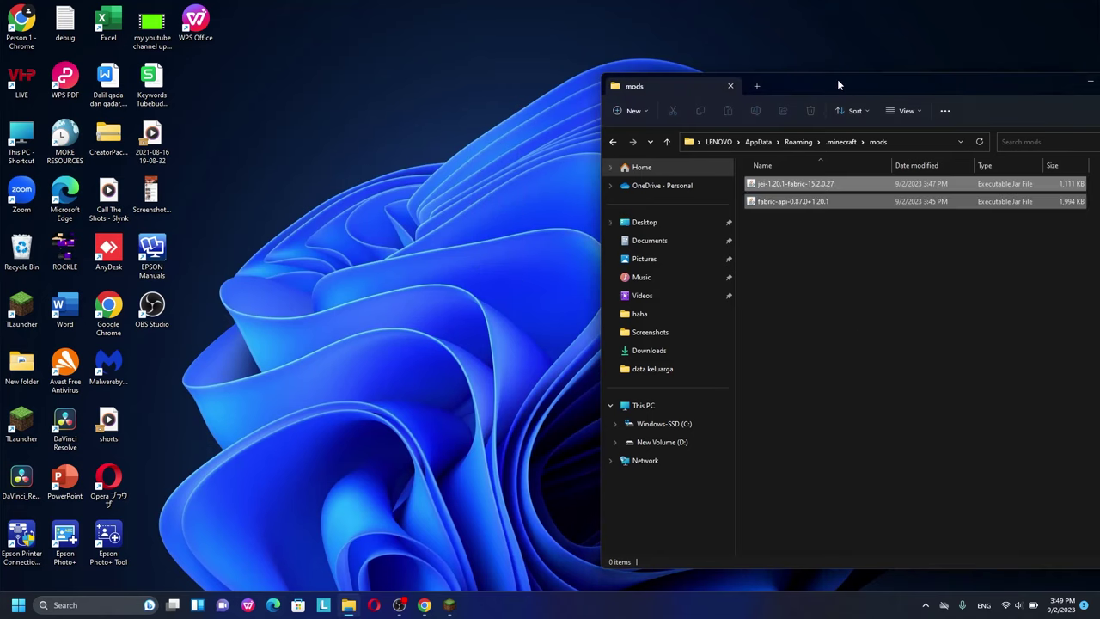
pyautogui.press('super+Right')
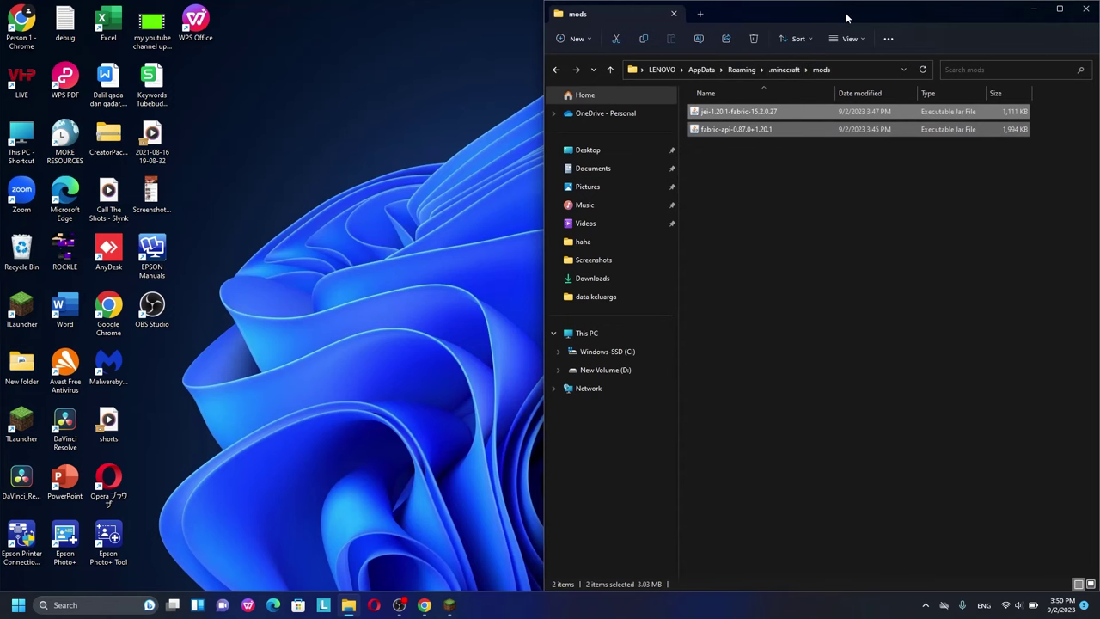
pyautogui.moveTo(846, 17); pyautogui.dragTo(621, 103)
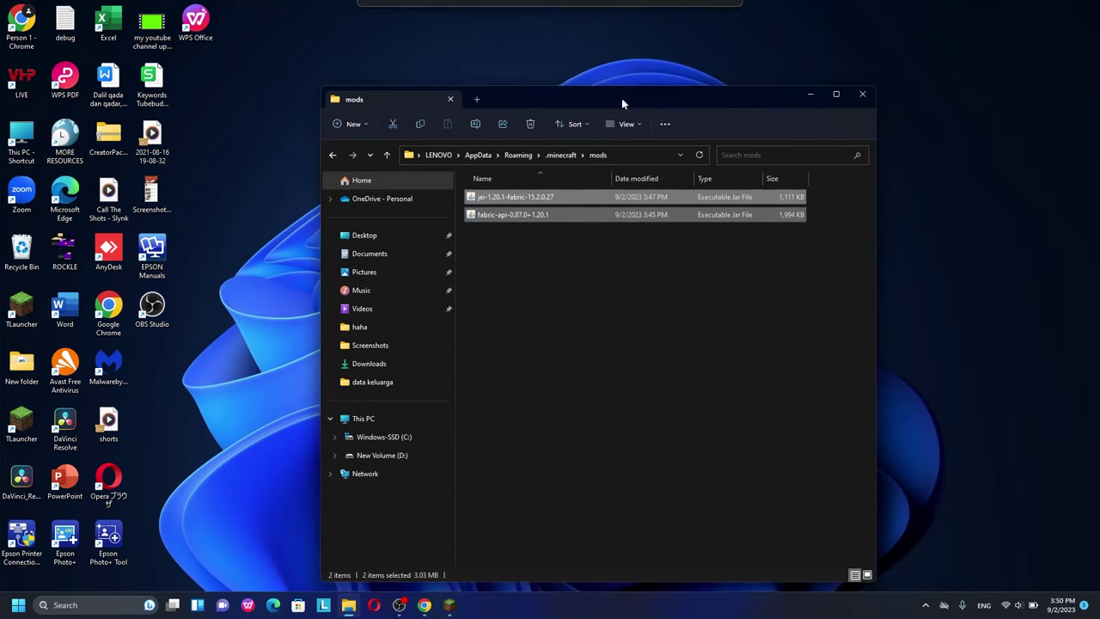
pyautogui.click(862, 96)
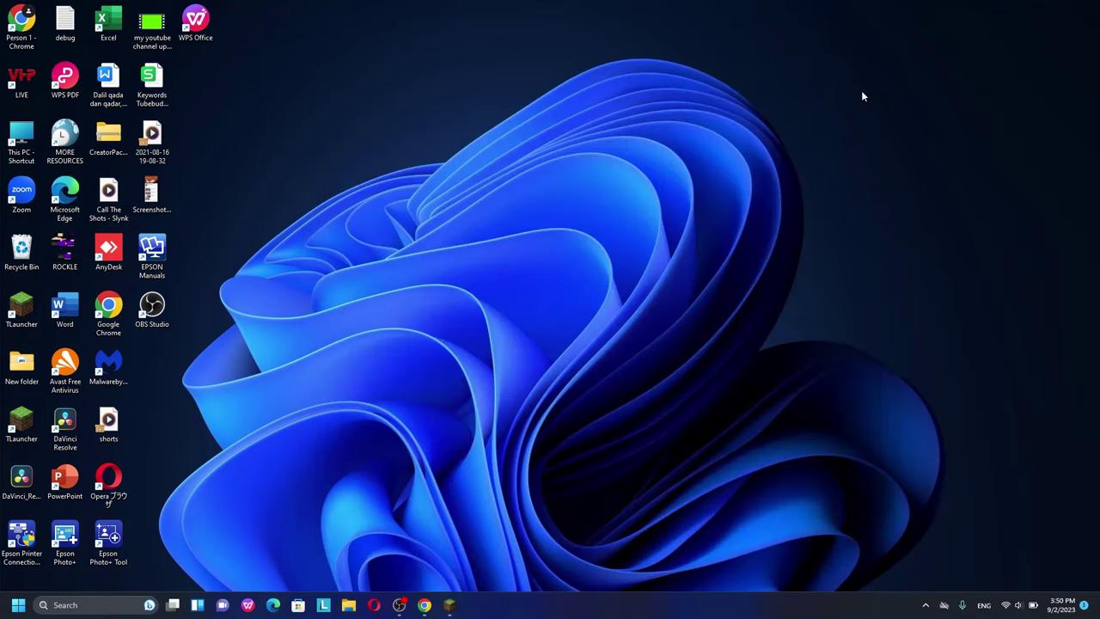